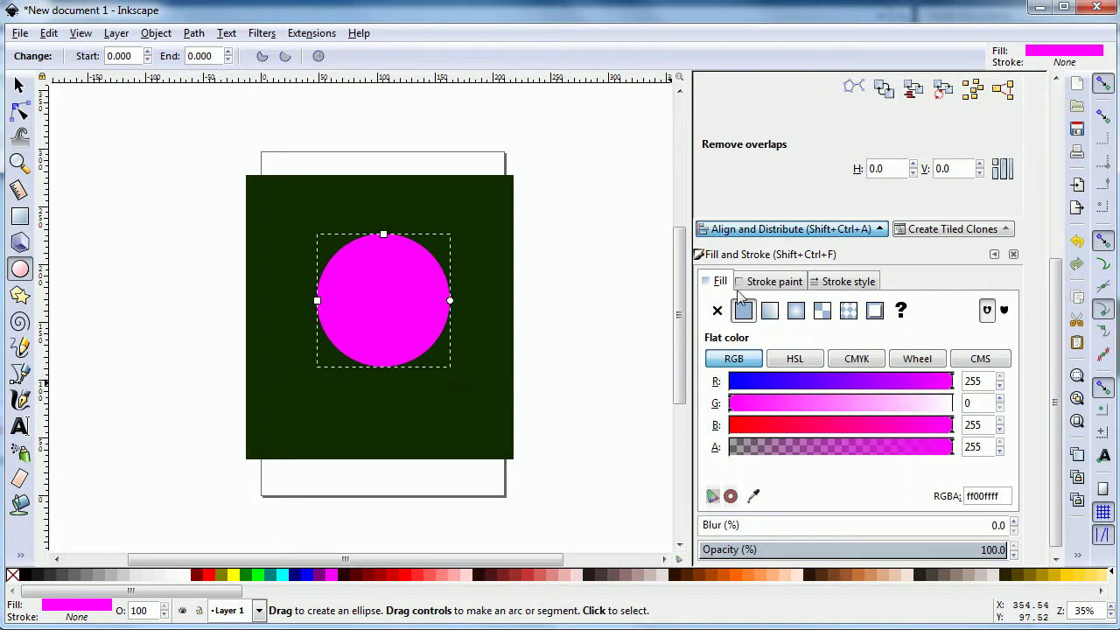
Give the magenta circle a flat green stroke and remove its fill
click(774, 281)
click(743, 311)
click(721, 281)
click(717, 311)
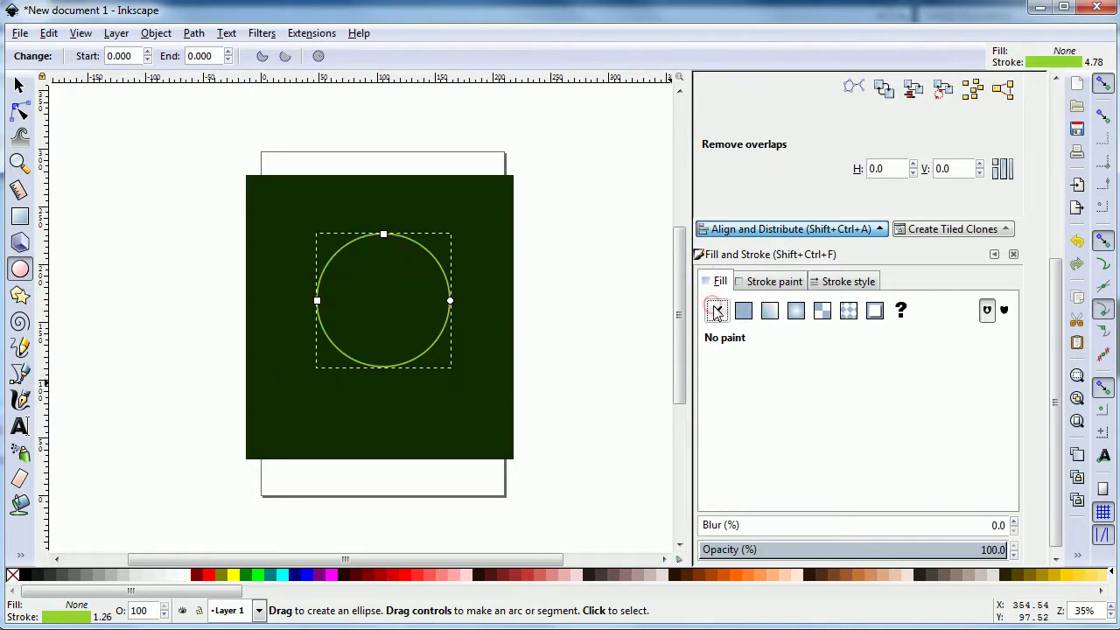
Change the circle's stroke to yellow ffd52eff and shift the circle slightly lower on the dark green rectangle
click(20, 85)
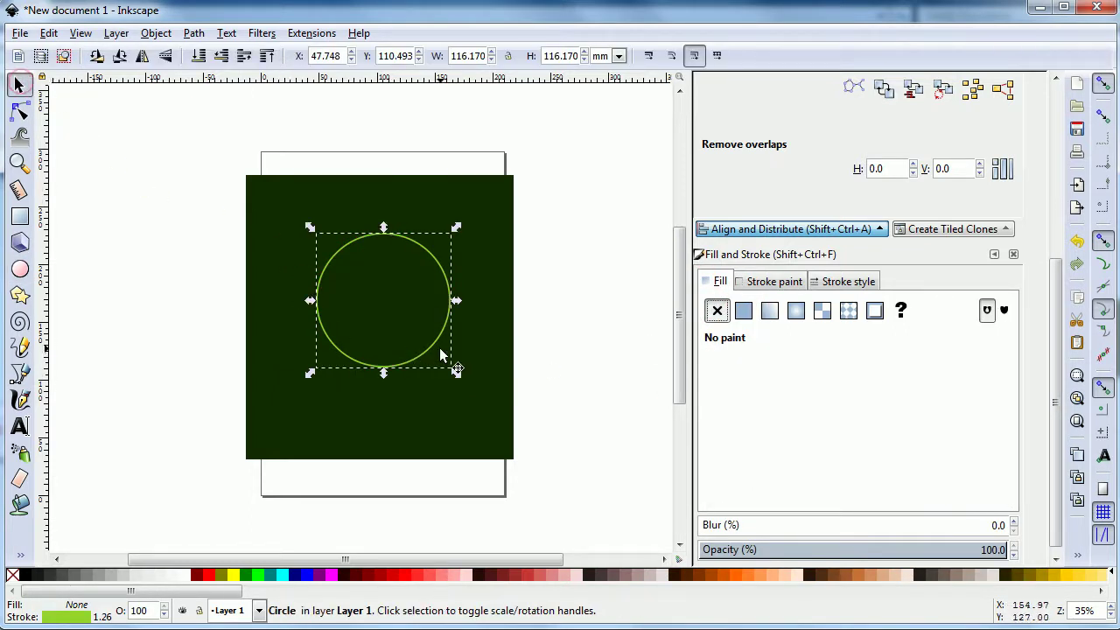
drag(427, 351, 419, 362)
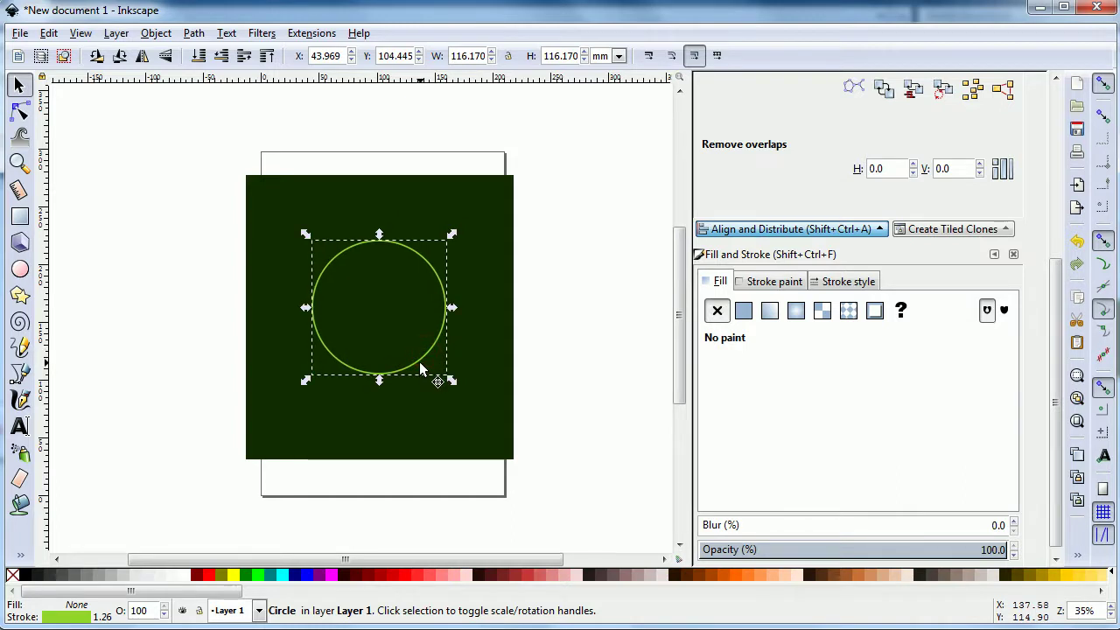
click(745, 281)
click(938, 385)
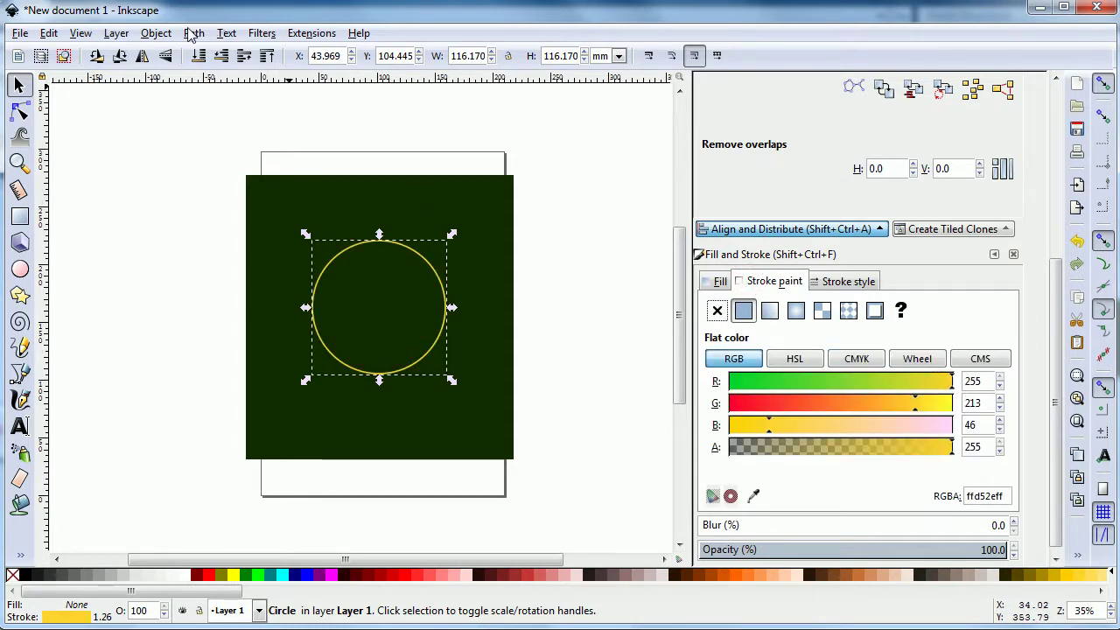
click(192, 33)
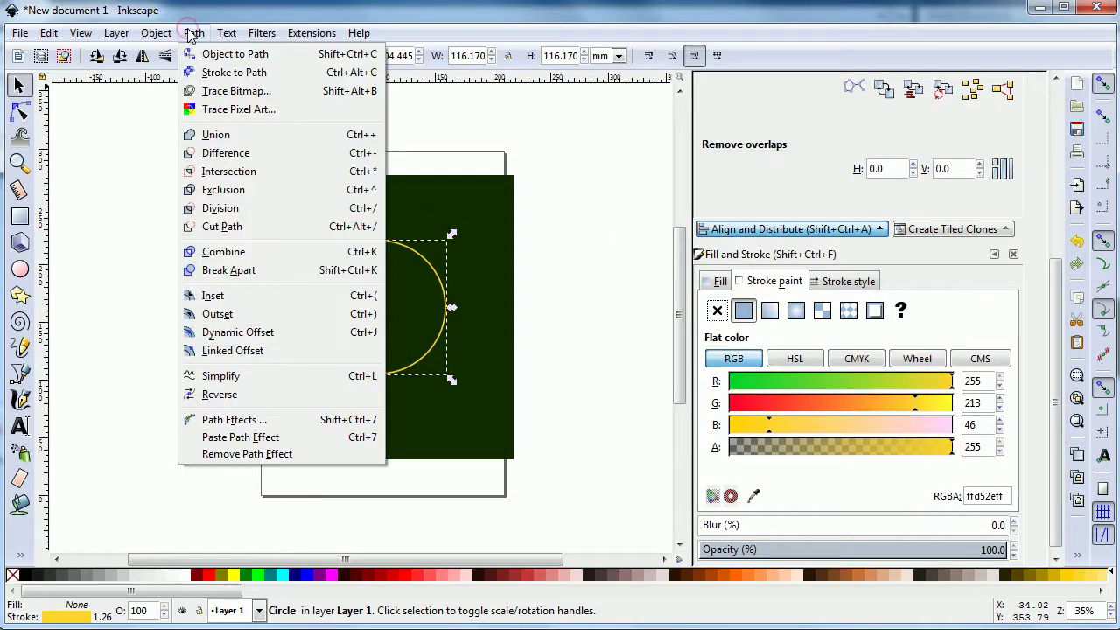
click(145, 172)
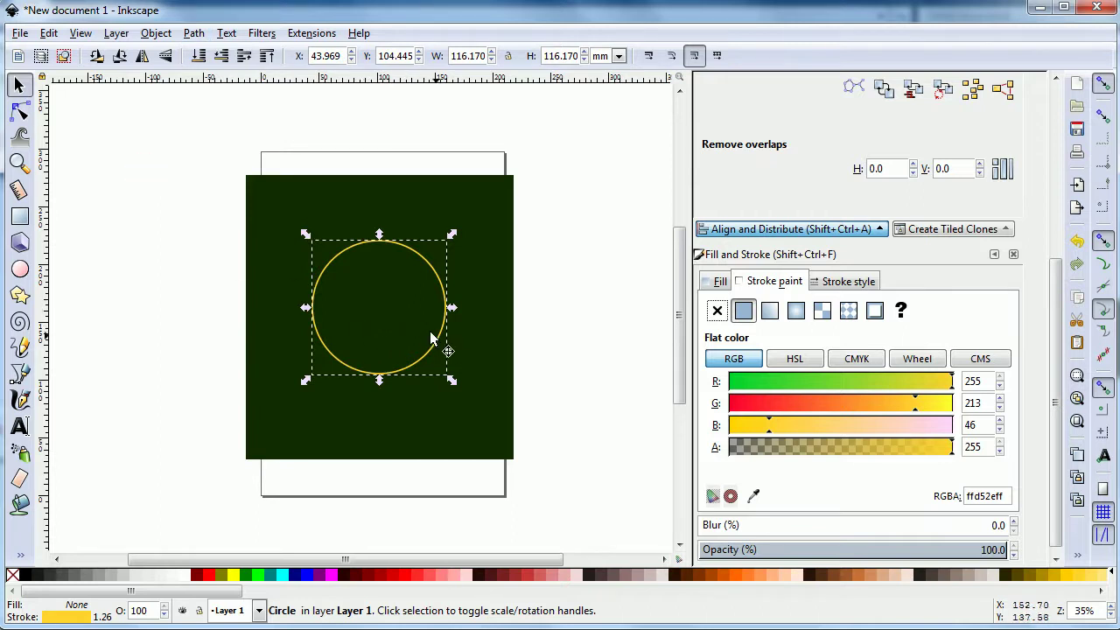
drag(442, 347, 449, 340)
Switch the measurement units to px and set the circle's width and height to 400 px each
click(618, 55)
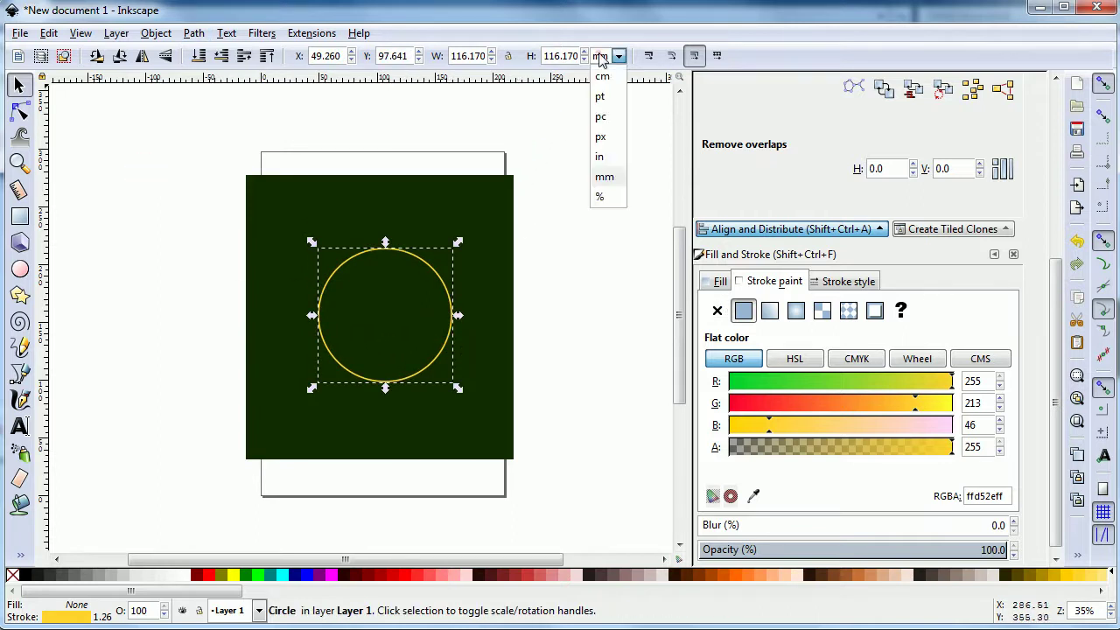
click(607, 138)
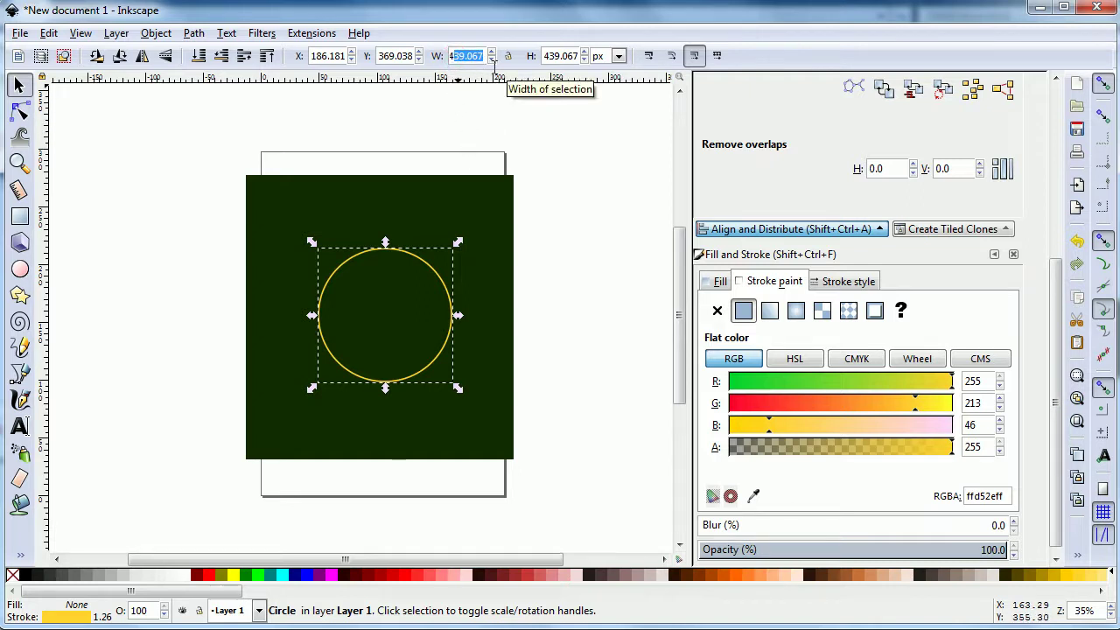
text(400)
key(Return)
double_click(549, 55)
text(40)
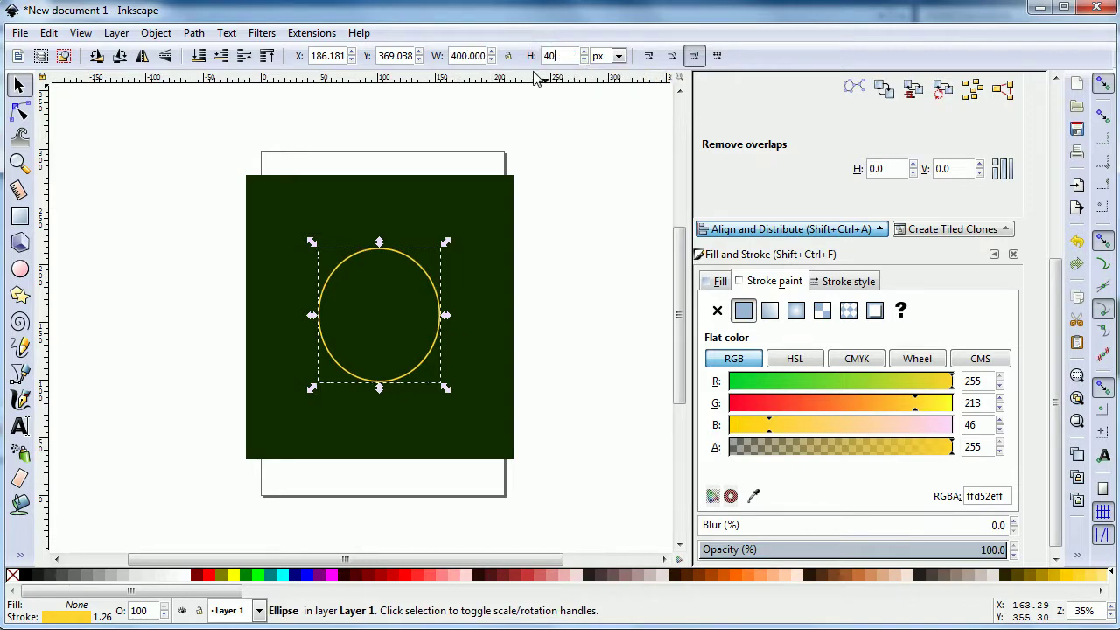
text(0)
key(Return)
click(545, 275)
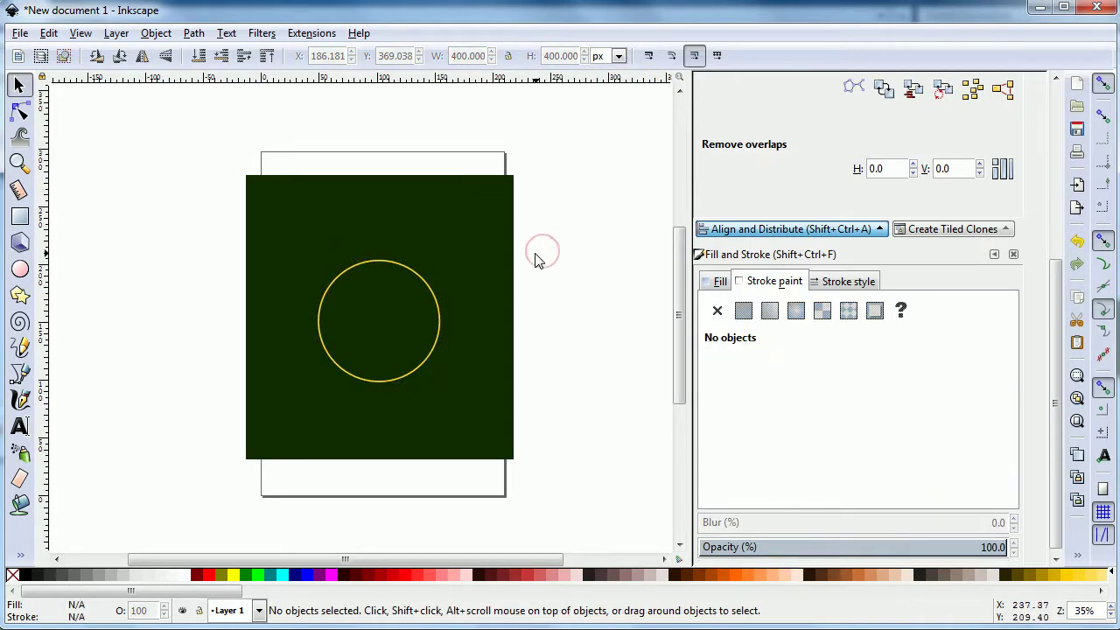
Duplicate the yellow circle and move the copy straight up about 117 px so that the two overlap
key(plus)
key(plus)
click(520, 315)
right_click(520, 321)
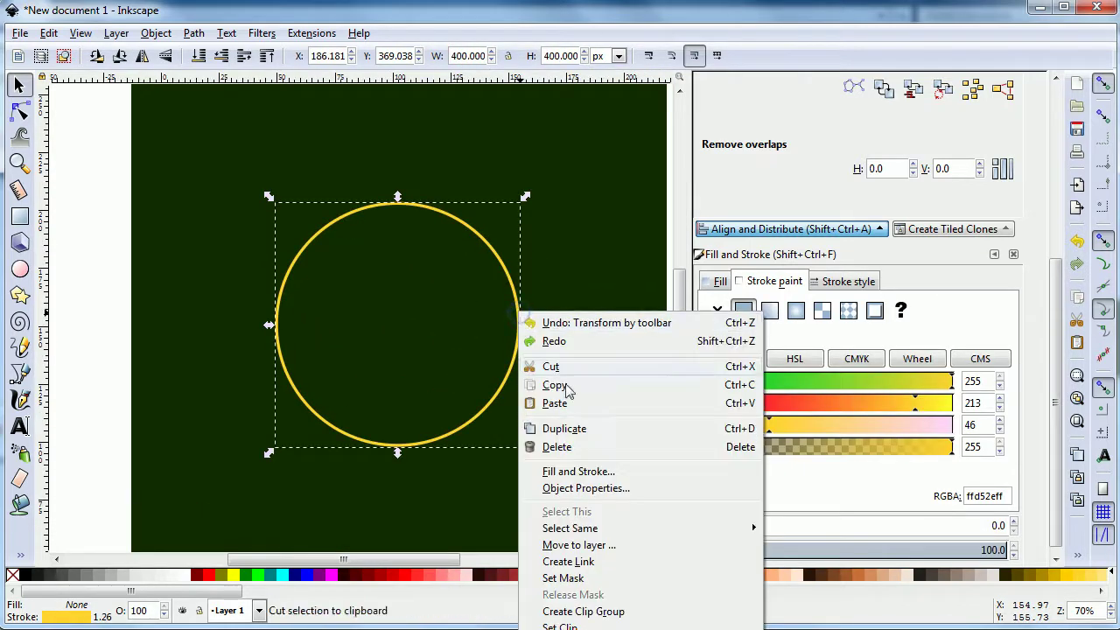
click(562, 427)
drag(471, 422, 453, 350)
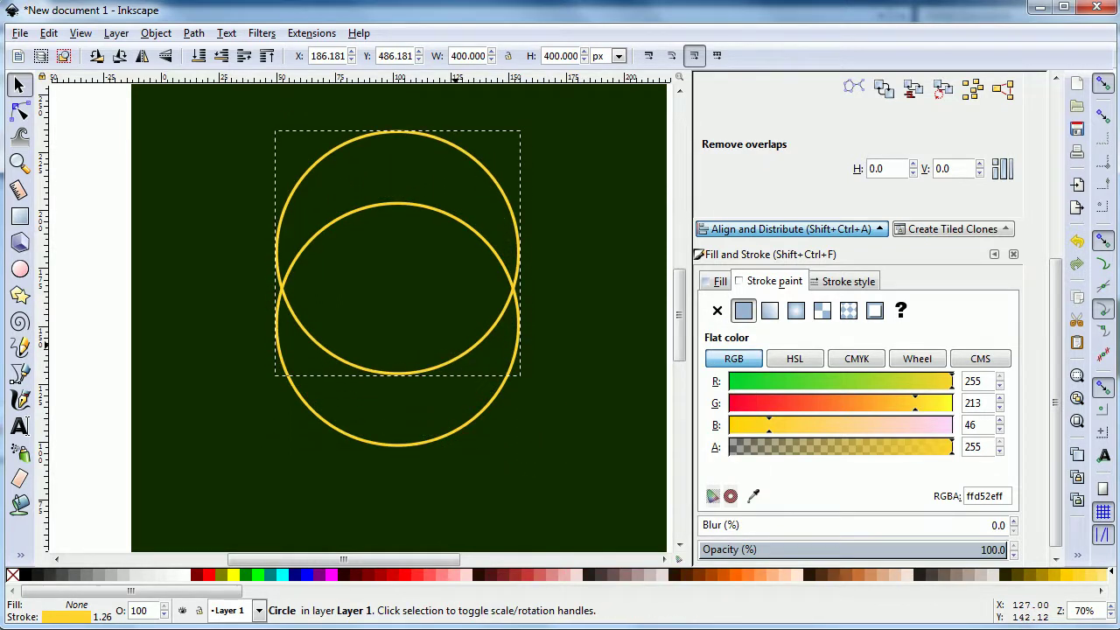
Place a vertical and a horizontal guide that cross at the lower circle's centre
click(467, 433)
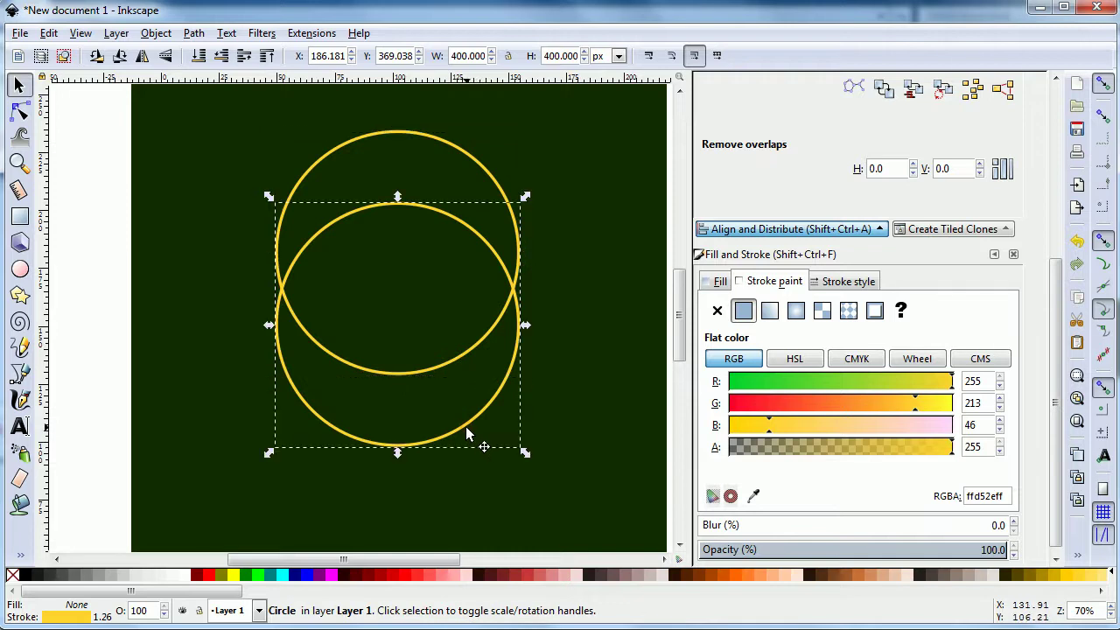
key(e)
key(s)
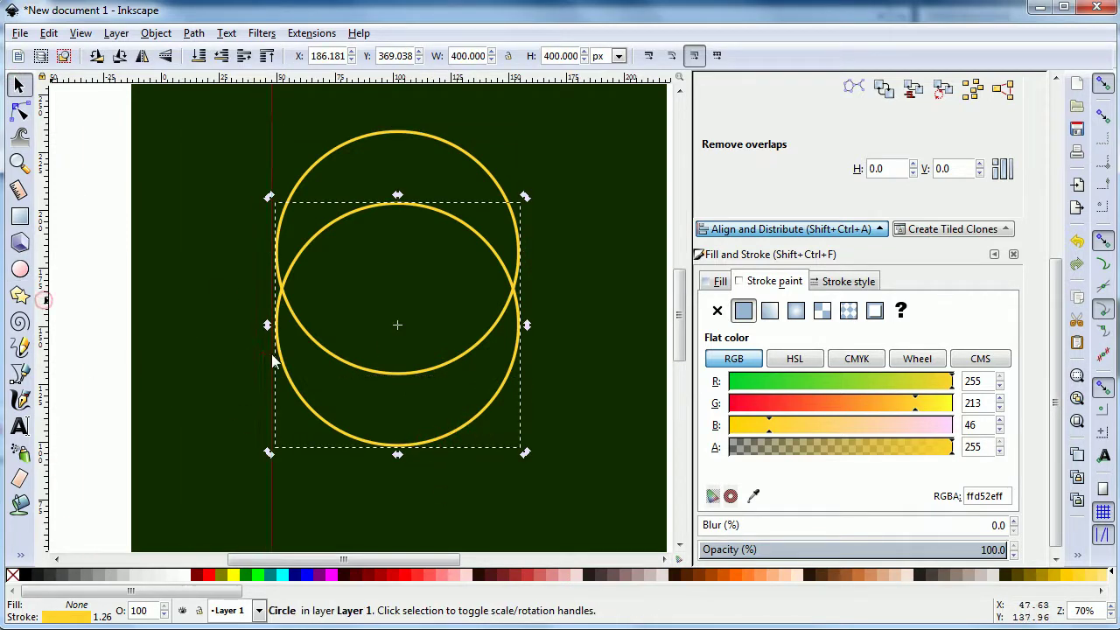
drag(274, 361, 399, 330)
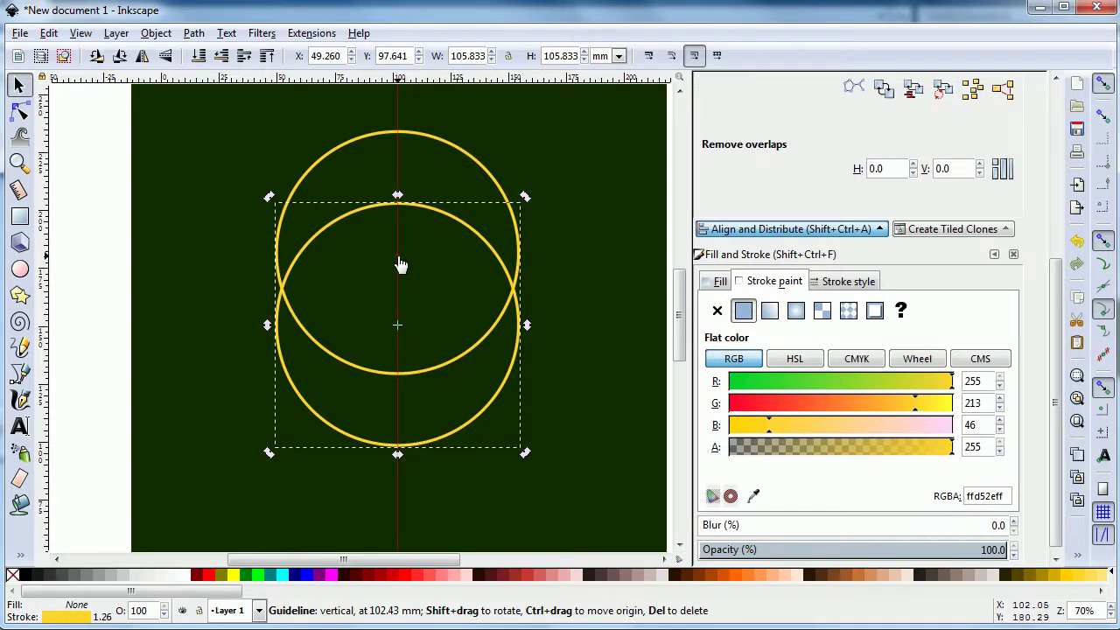
key(plus)
key(plus)
key(plus)
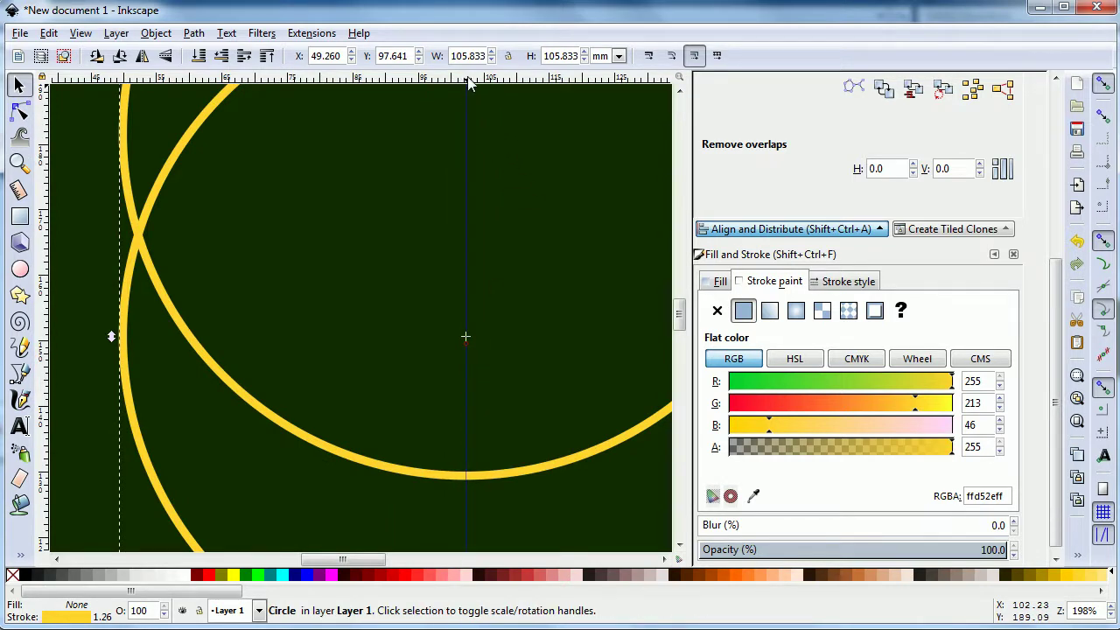
drag(469, 82, 487, 343)
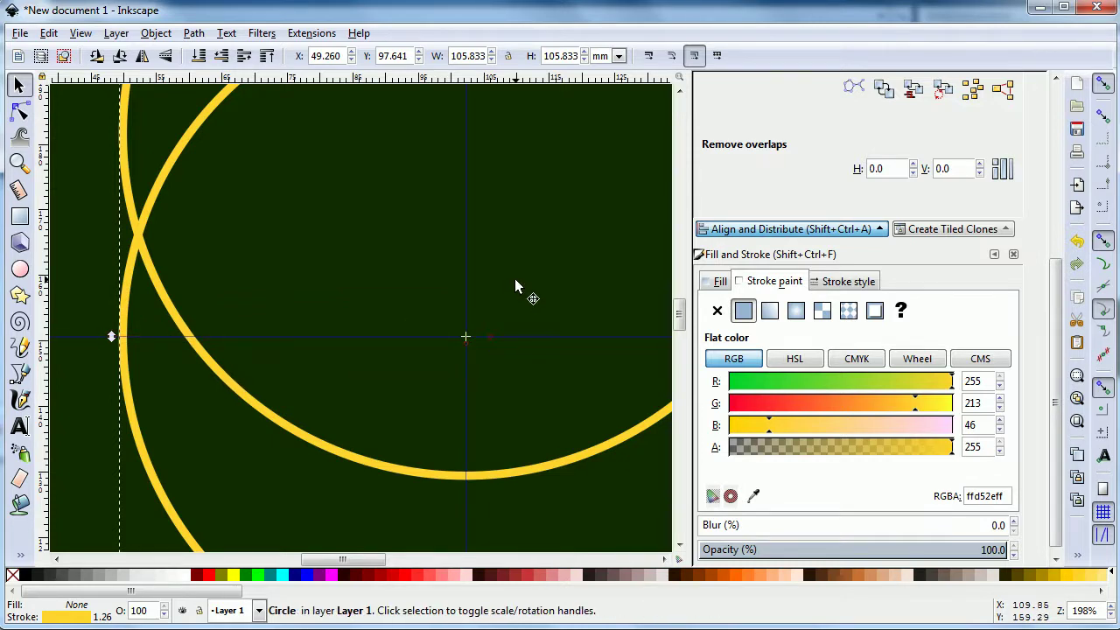
Move the upper circle's rotation centre down to the intersection of the two guides
key(minus)
key(minus)
key(minus)
click(456, 145)
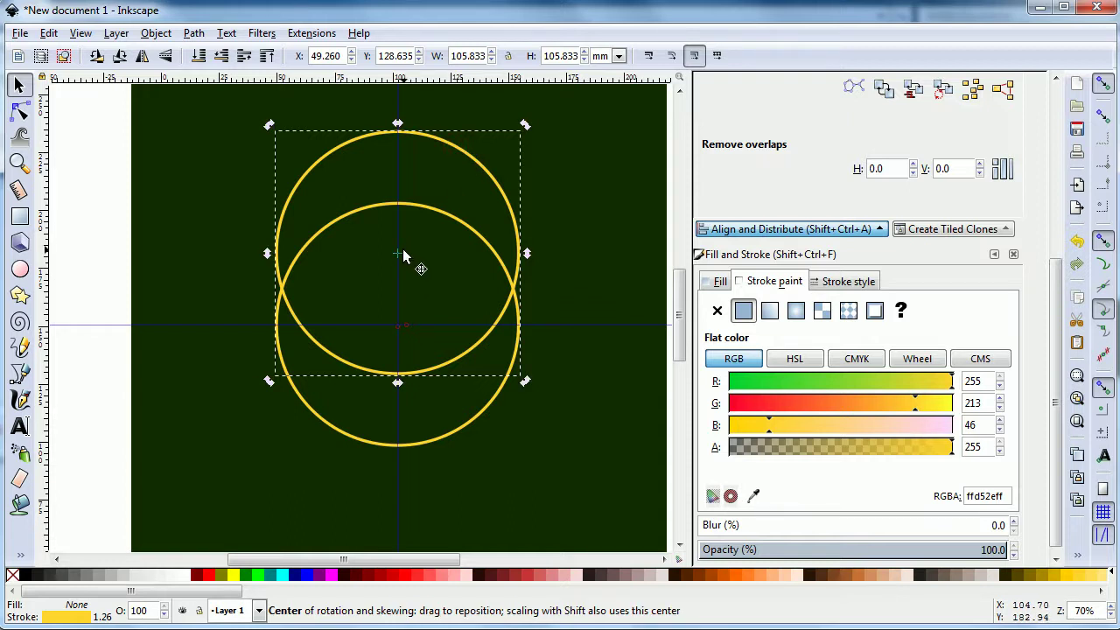
drag(401, 255, 404, 325)
click(588, 260)
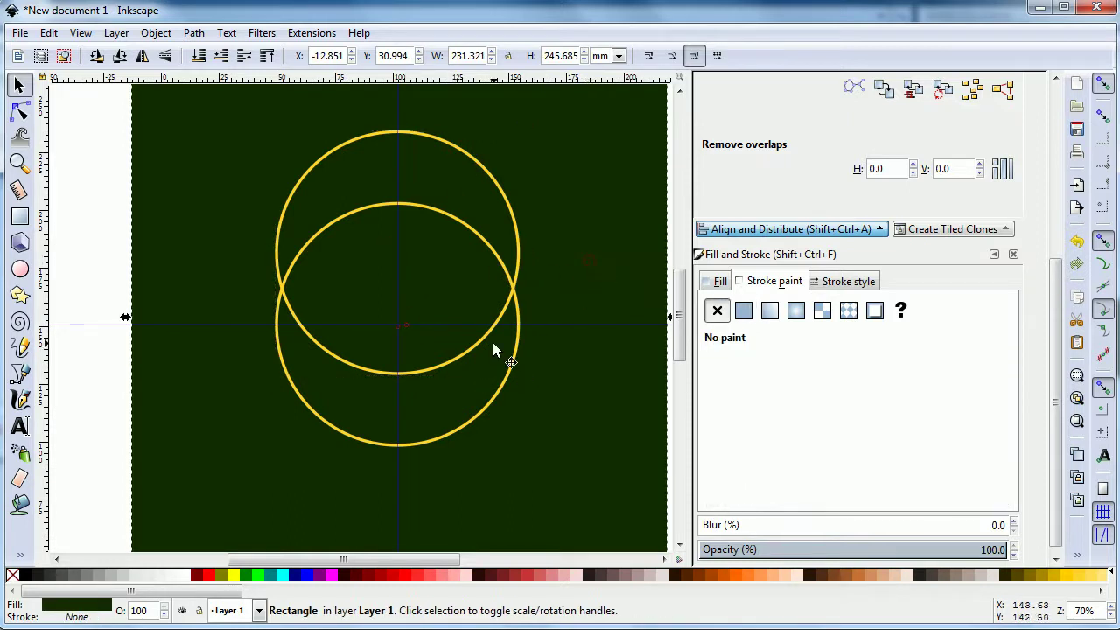
Create tiled clones of the upper circle with 1 row, 3 columns and a rotation of 120° per column
click(500, 189)
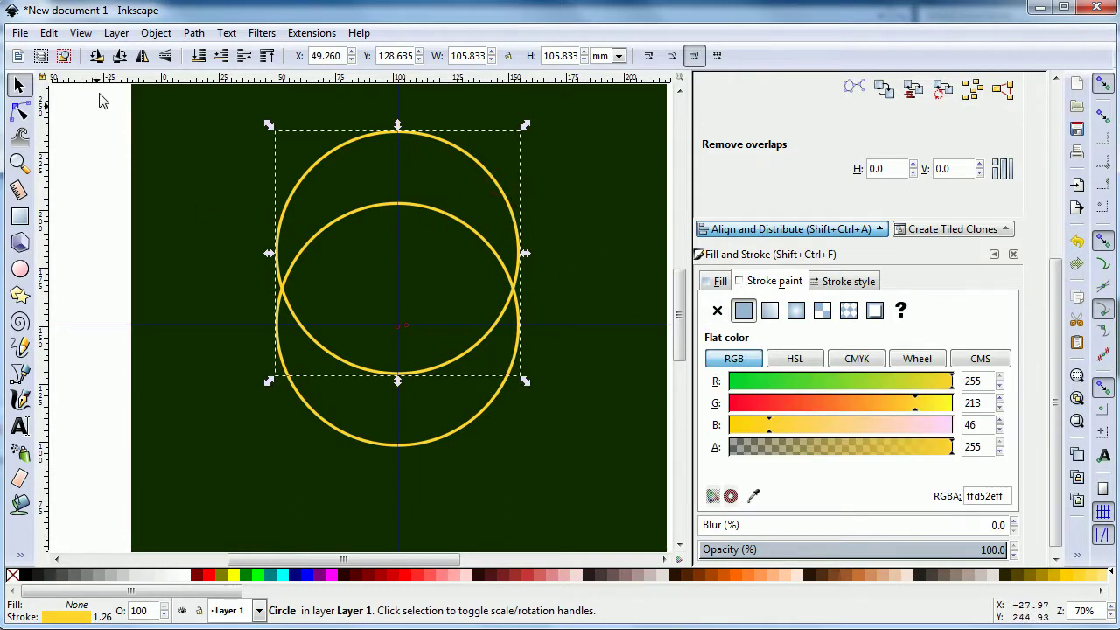
click(49, 33)
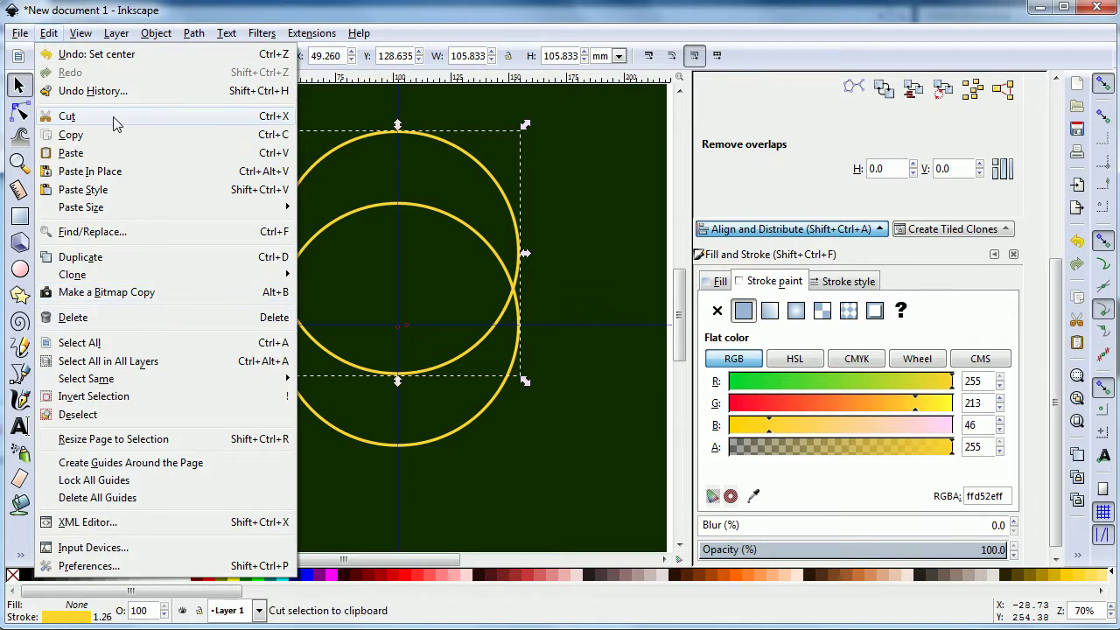
mouse_move(271, 275)
click(356, 294)
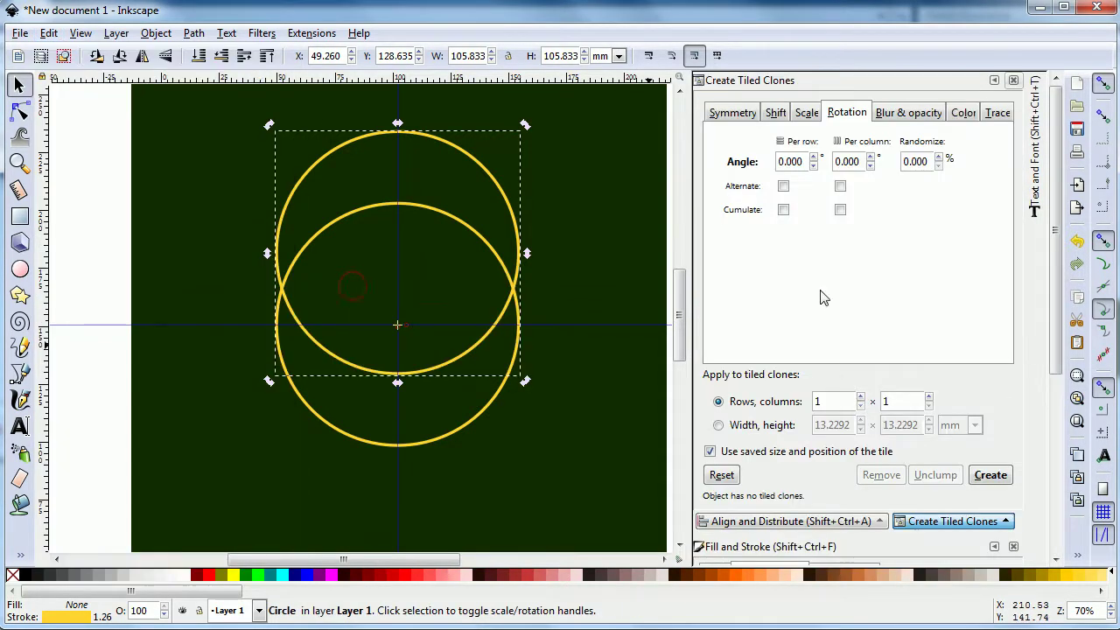
click(734, 114)
click(776, 114)
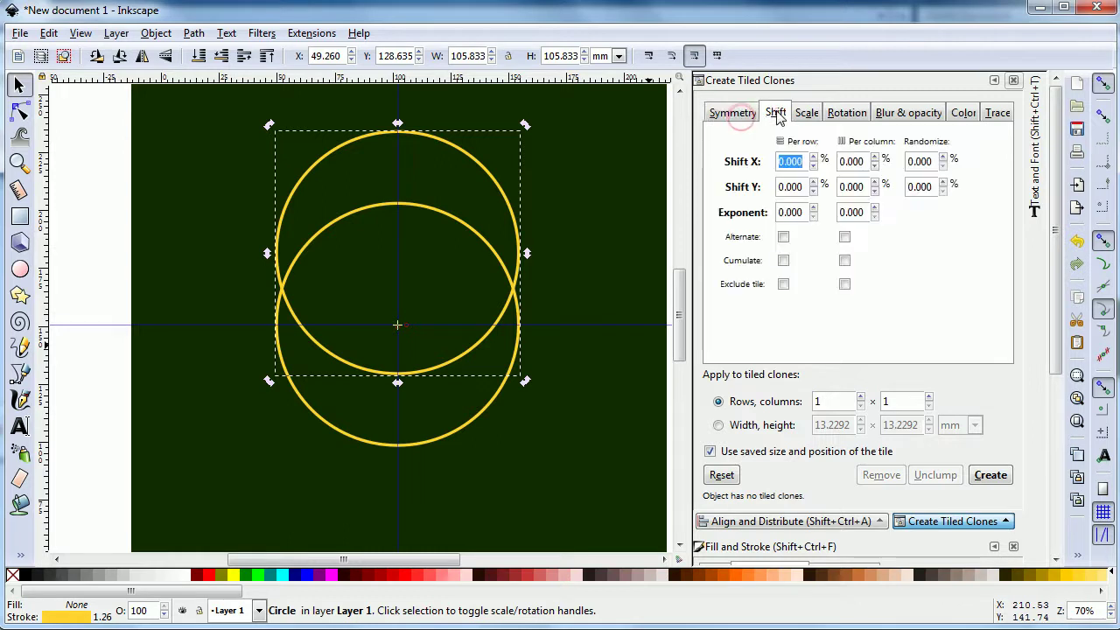
click(807, 113)
click(846, 112)
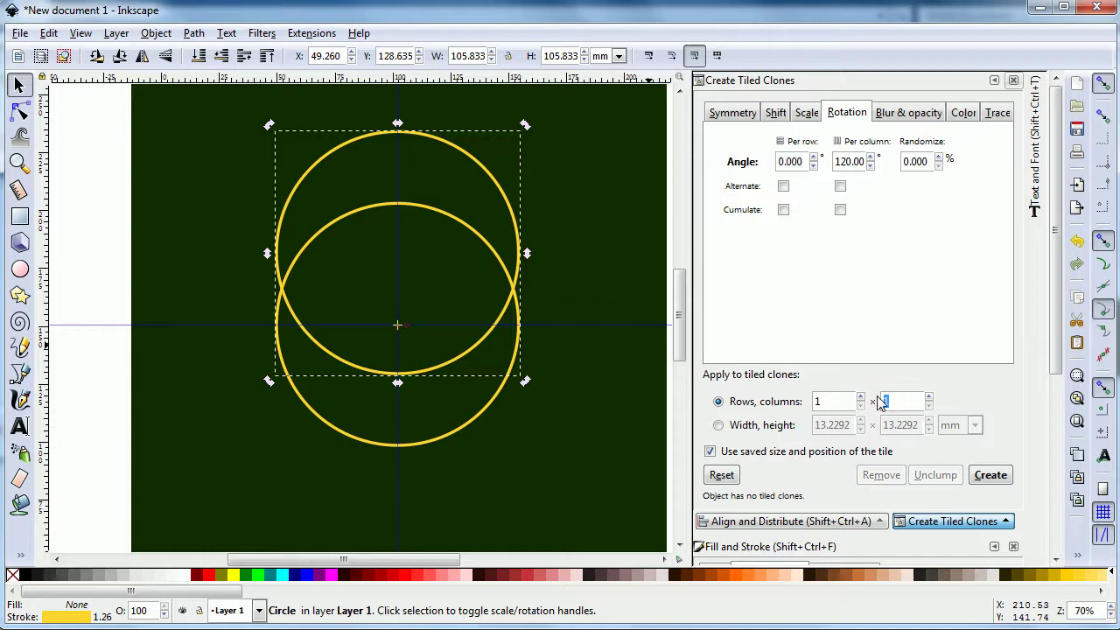
click(991, 476)
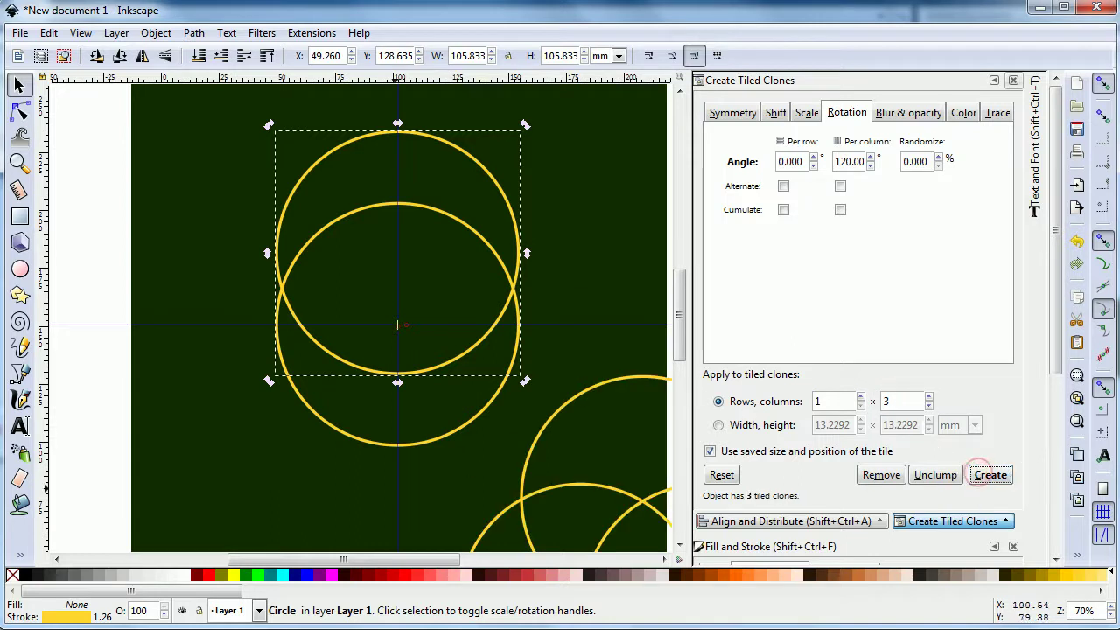
Delete the original upper circle, keeping the lower circle and the three rotated clones
drag(388, 558, 434, 558)
drag(678, 289, 677, 328)
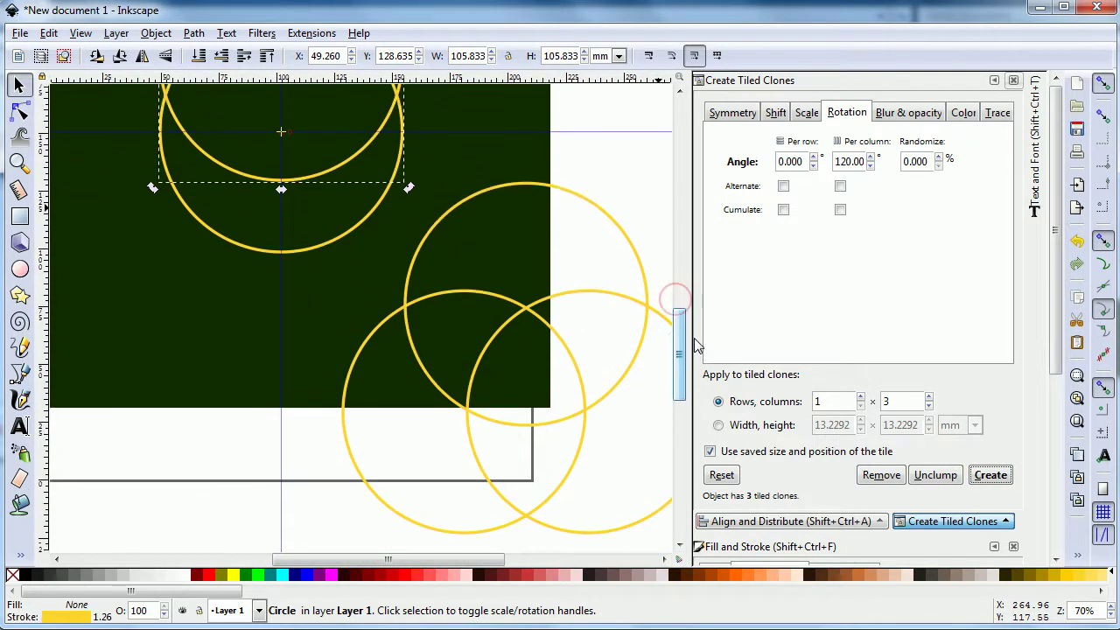
key(minus)
key(minus)
scroll(442, 484, right, 3)
click(485, 293)
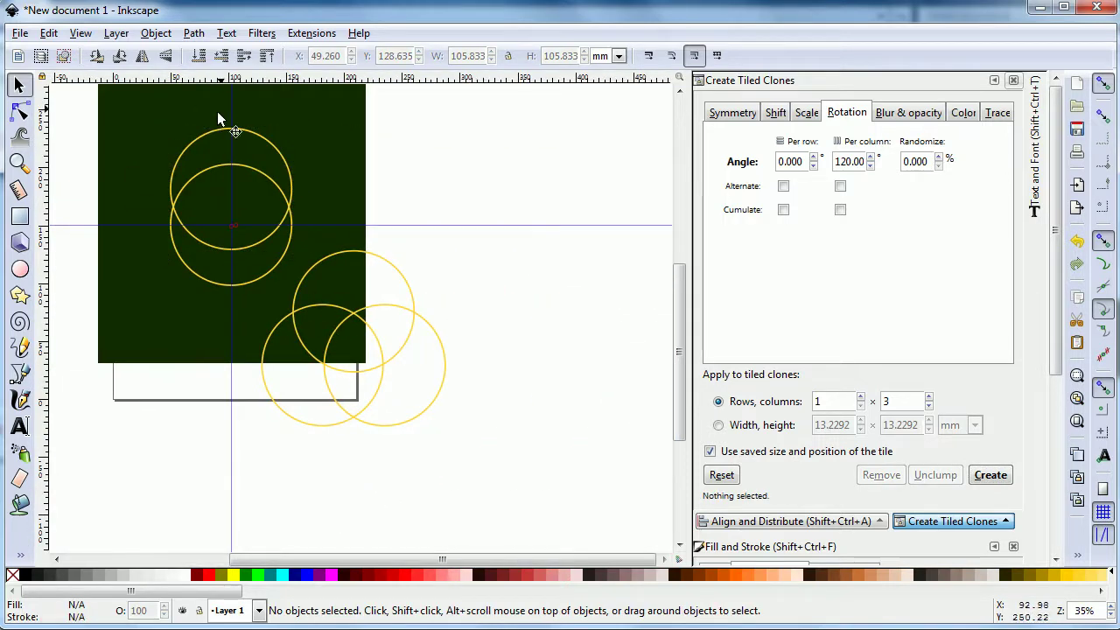
right_click(207, 134)
click(273, 267)
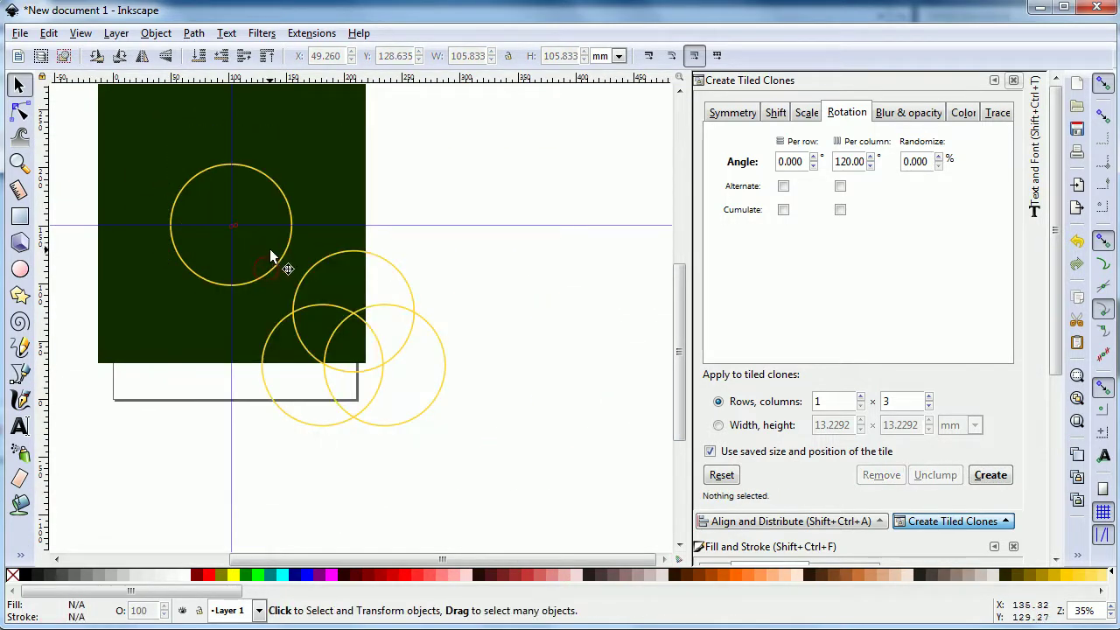
Combine the three cloned circles into a single path
click(288, 249)
drag(513, 234, 247, 458)
click(193, 34)
click(229, 251)
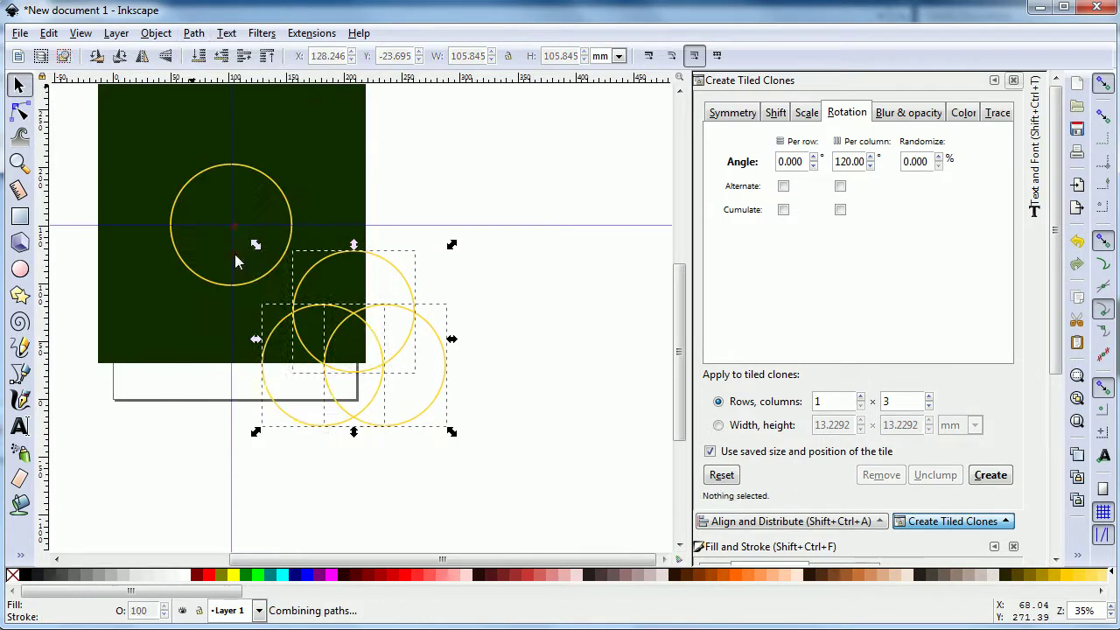
Align the combined three-circle path with the single circle by centring it horizontally and vertically, relative to the last selected
shift+click(243, 285)
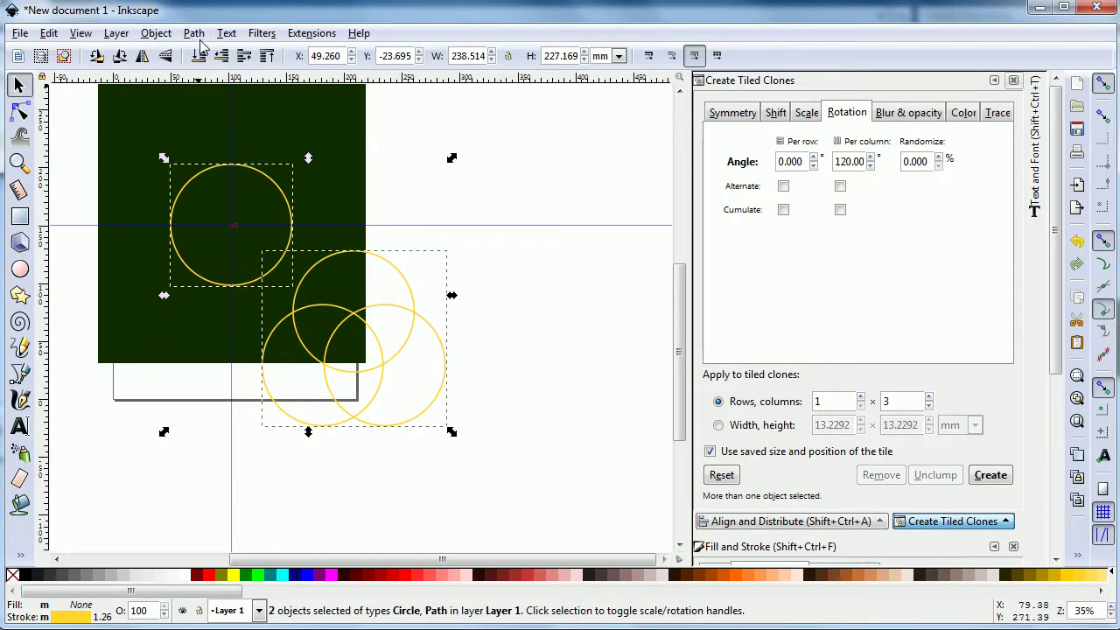
click(790, 521)
click(913, 179)
click(913, 208)
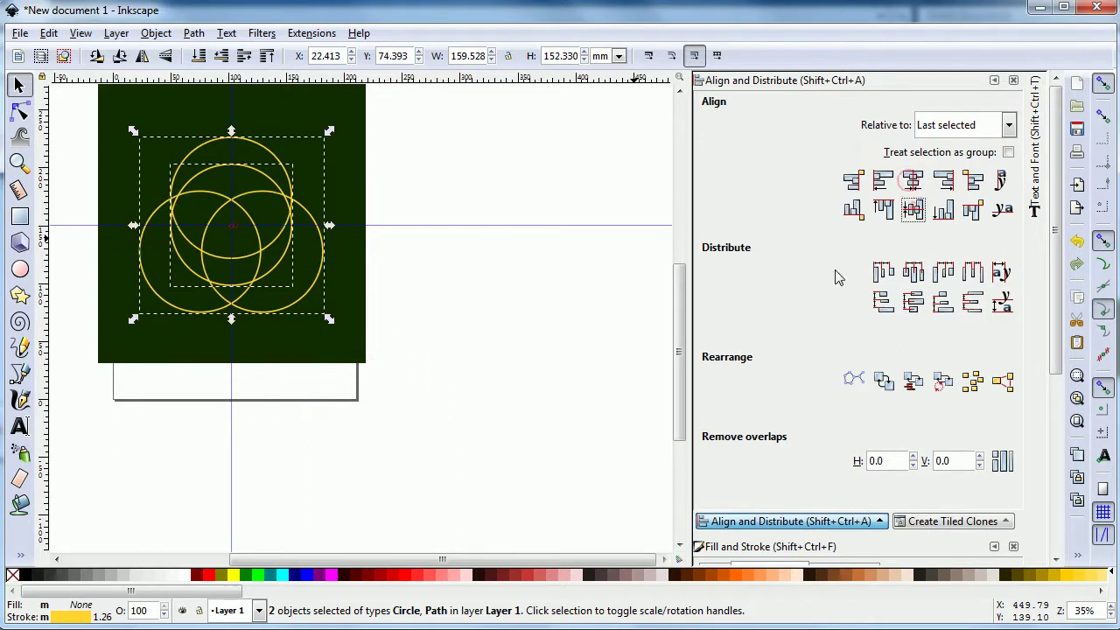
click(465, 373)
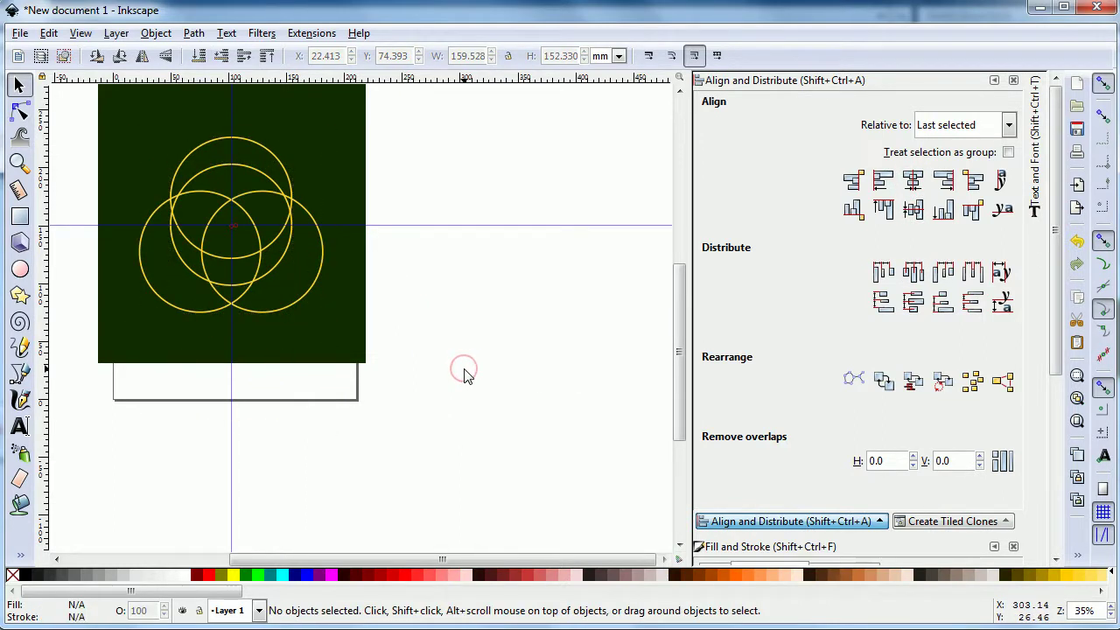
Move the central circle down about 8 mm and combine it with the three-circle path
click(267, 279)
drag(265, 275, 265, 284)
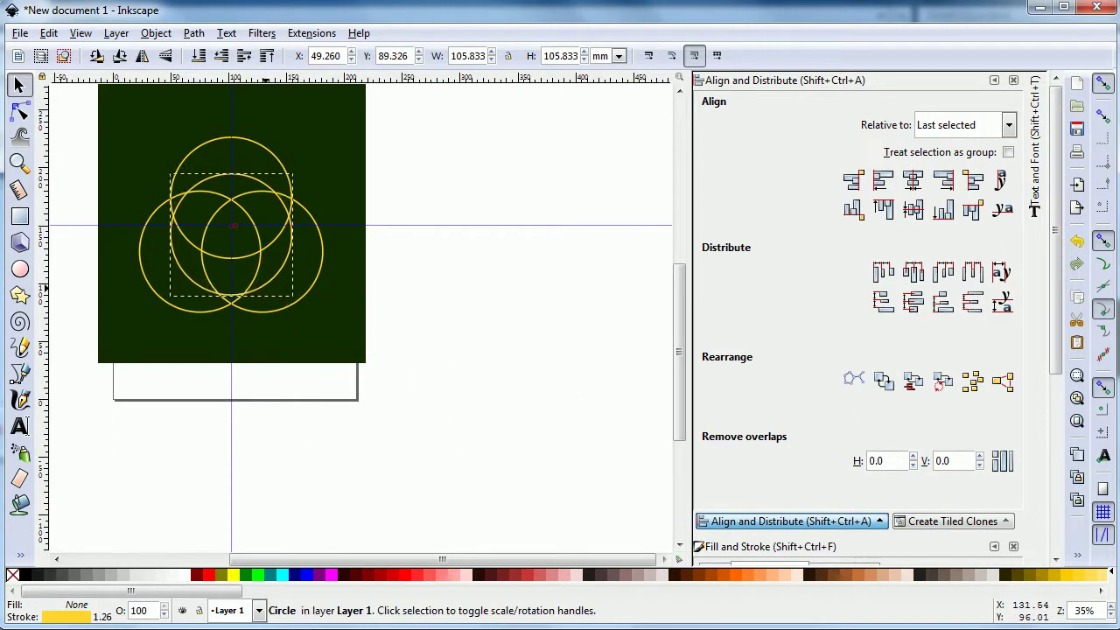
shift+click(271, 311)
click(194, 33)
click(224, 251)
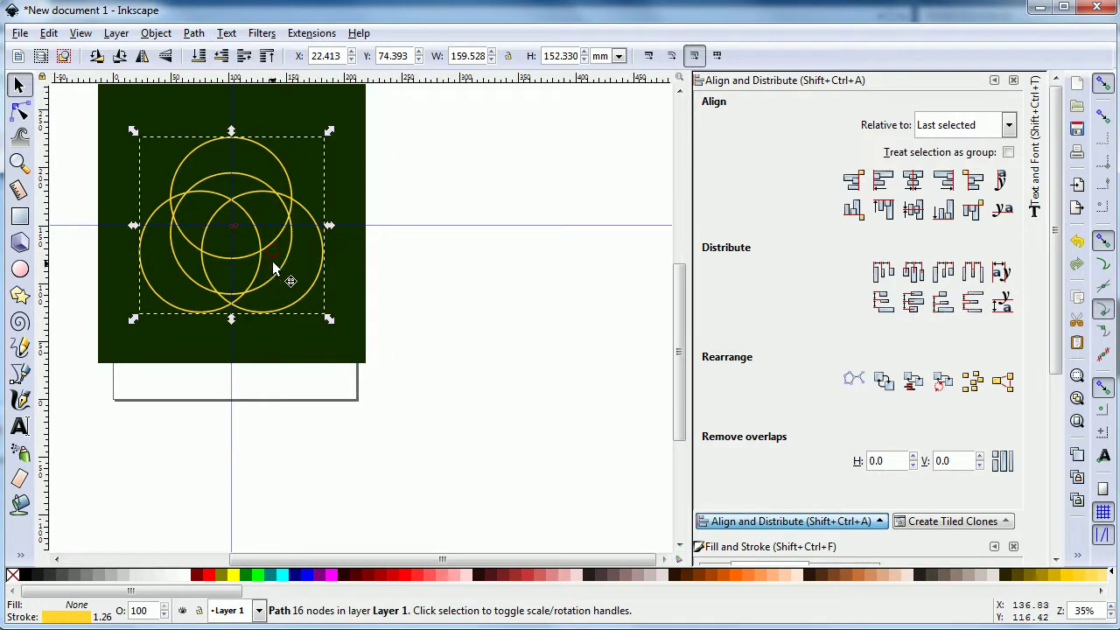
Duplicate the combined circle path and move the copy about 237 mm right, clear of the green background
right_click(274, 272)
click(374, 390)
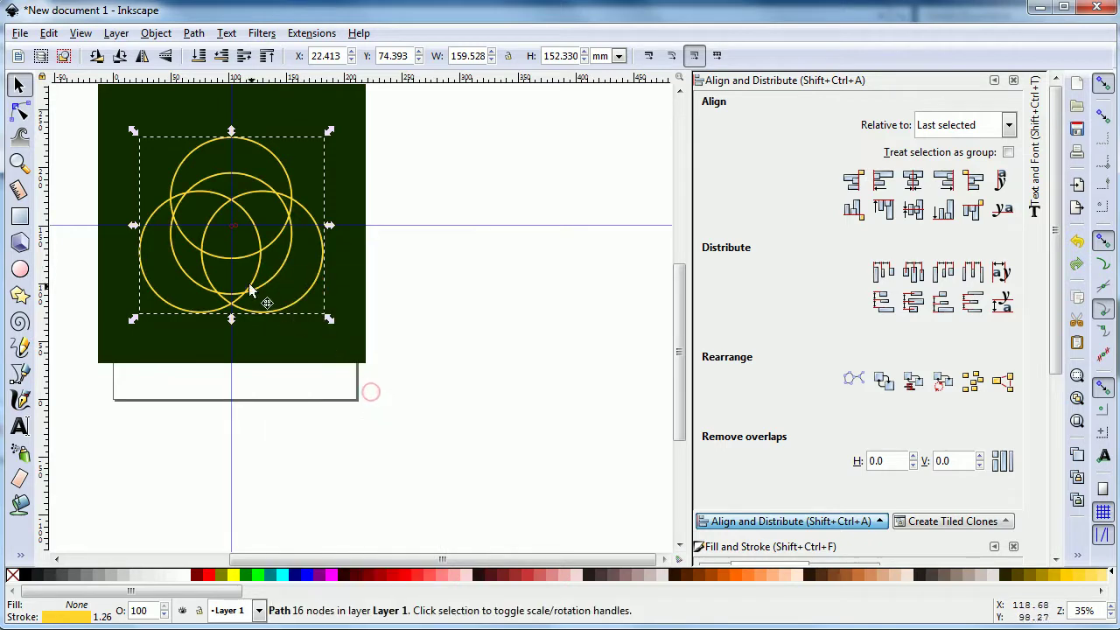
drag(251, 288, 525, 318)
click(450, 385)
Draw a magenta rectangle about 193 by 186 mm covering the original circles and lower it one step beneath them
key(r)
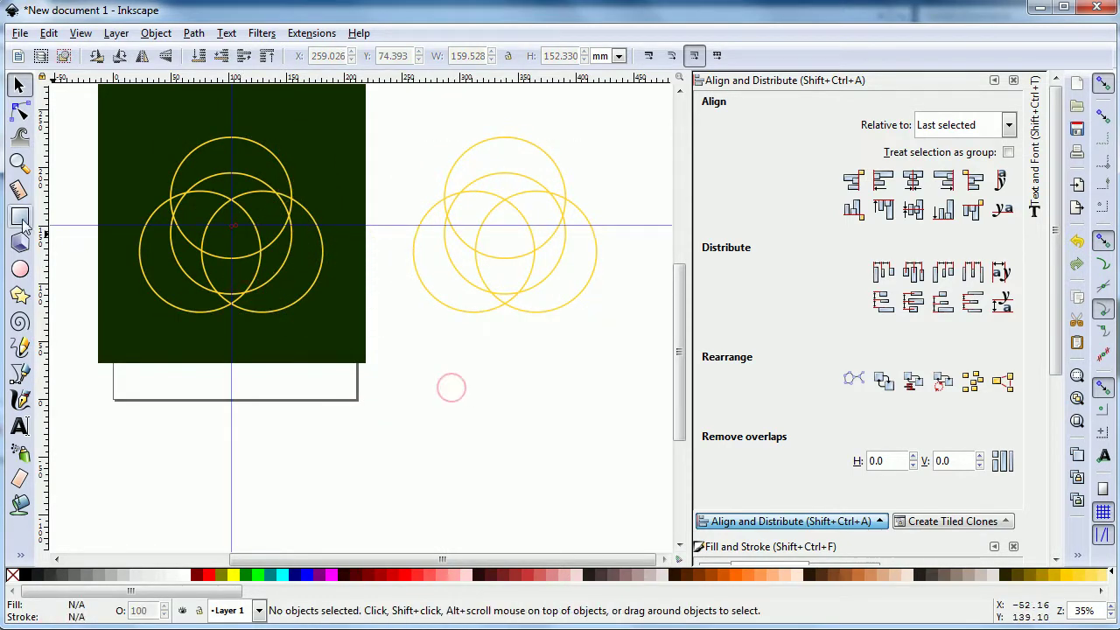
drag(117, 123, 341, 337)
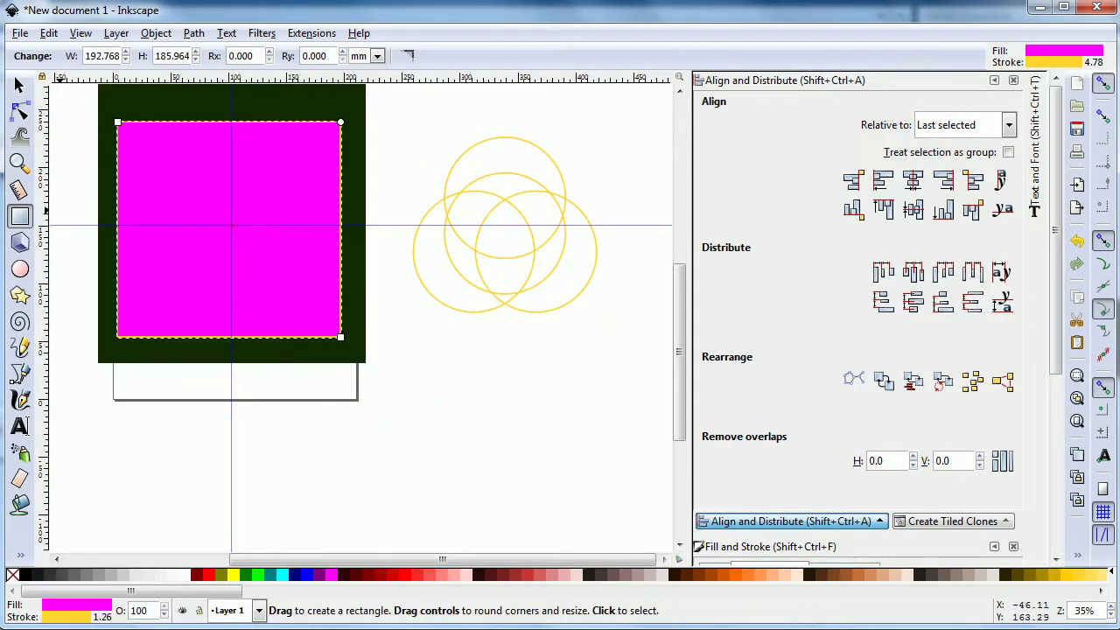
click(17, 85)
click(222, 55)
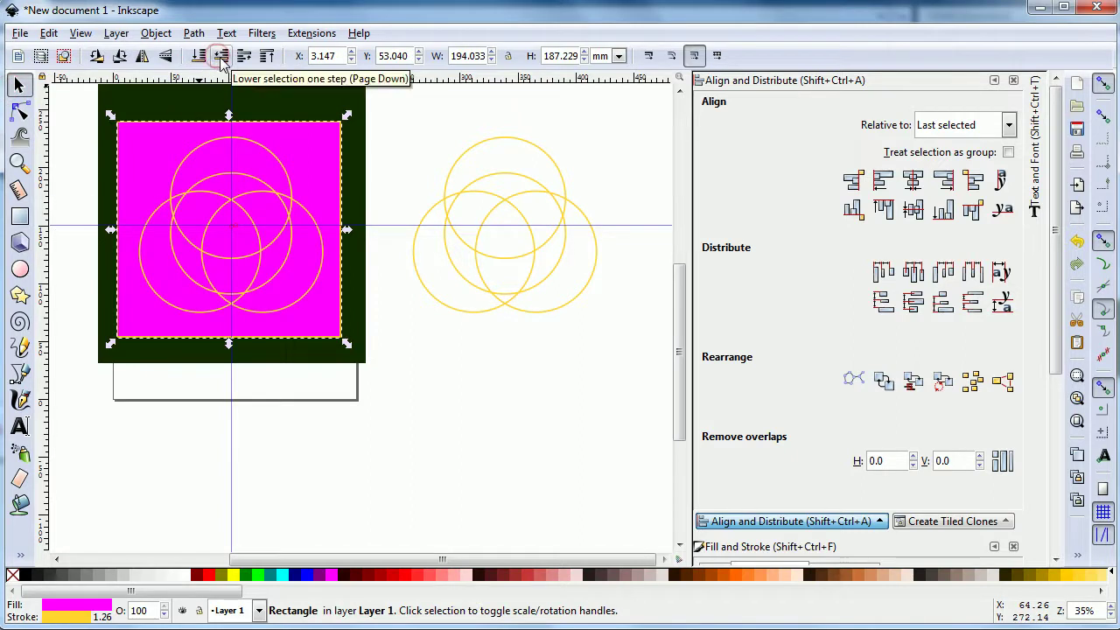
key(Escape)
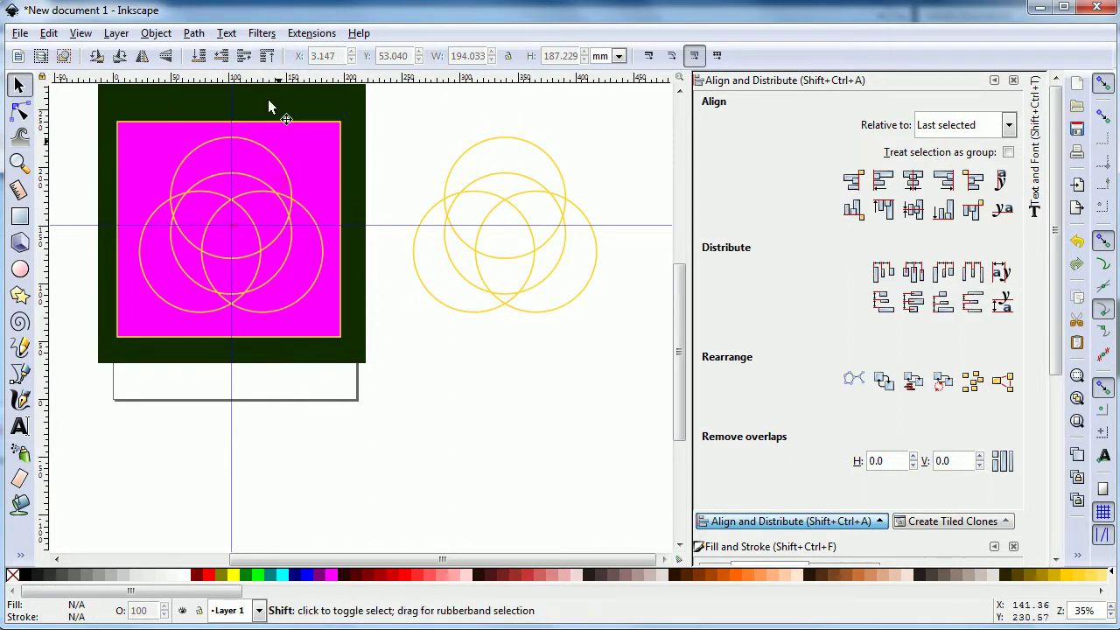
Divide the magenta rectangle with the circle path and delete the piece outside the circles
click(279, 180)
shift+click(301, 156)
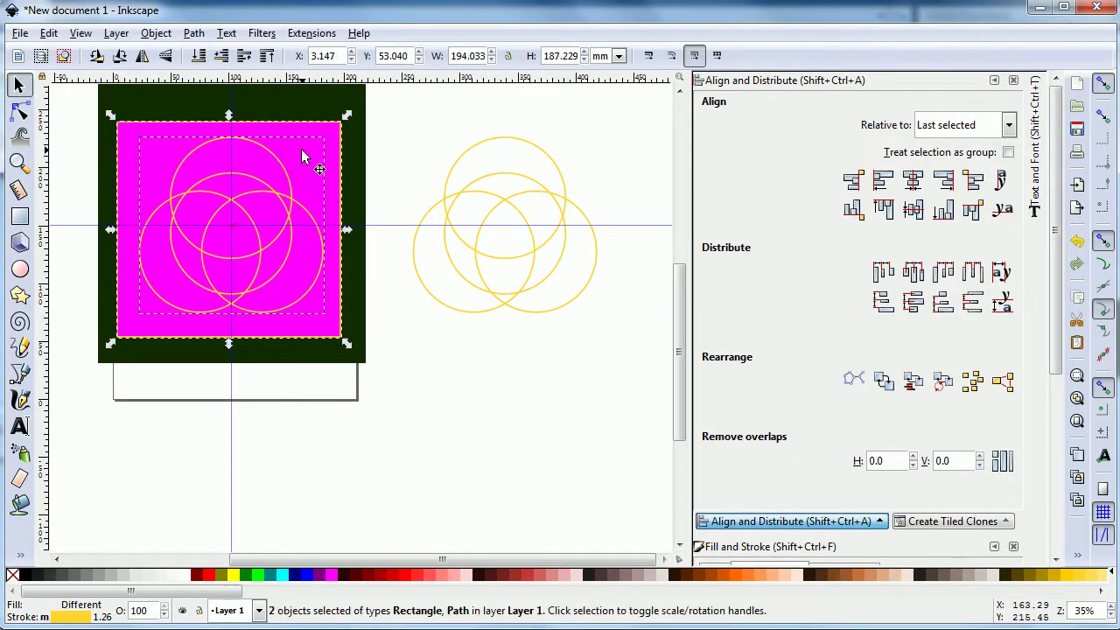
click(193, 33)
click(241, 219)
click(396, 343)
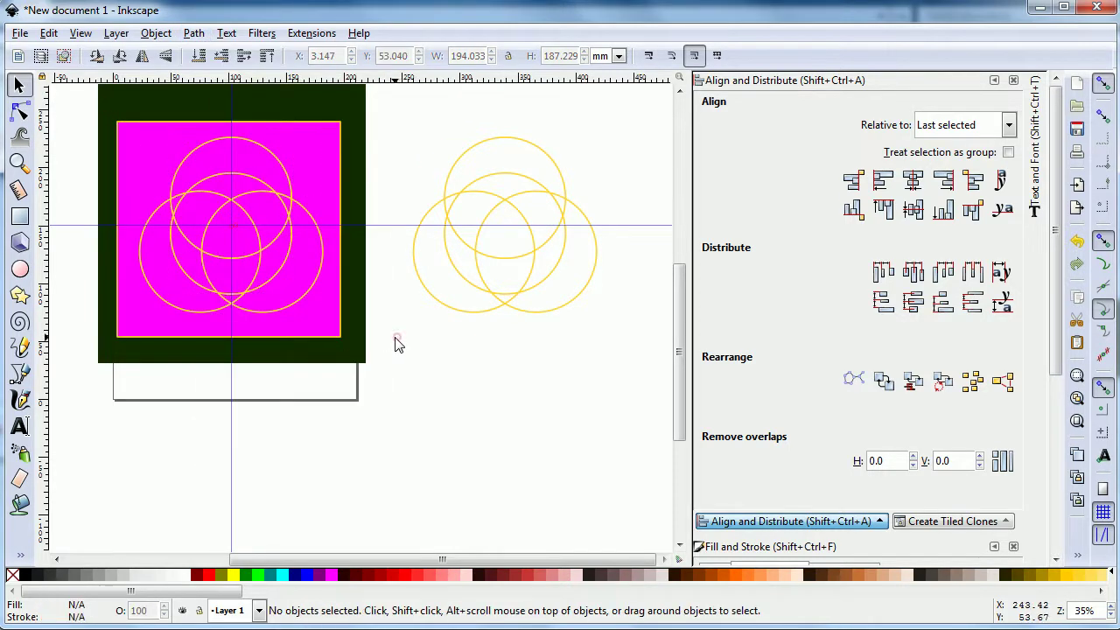
click(317, 325)
right_click(310, 322)
click(356, 462)
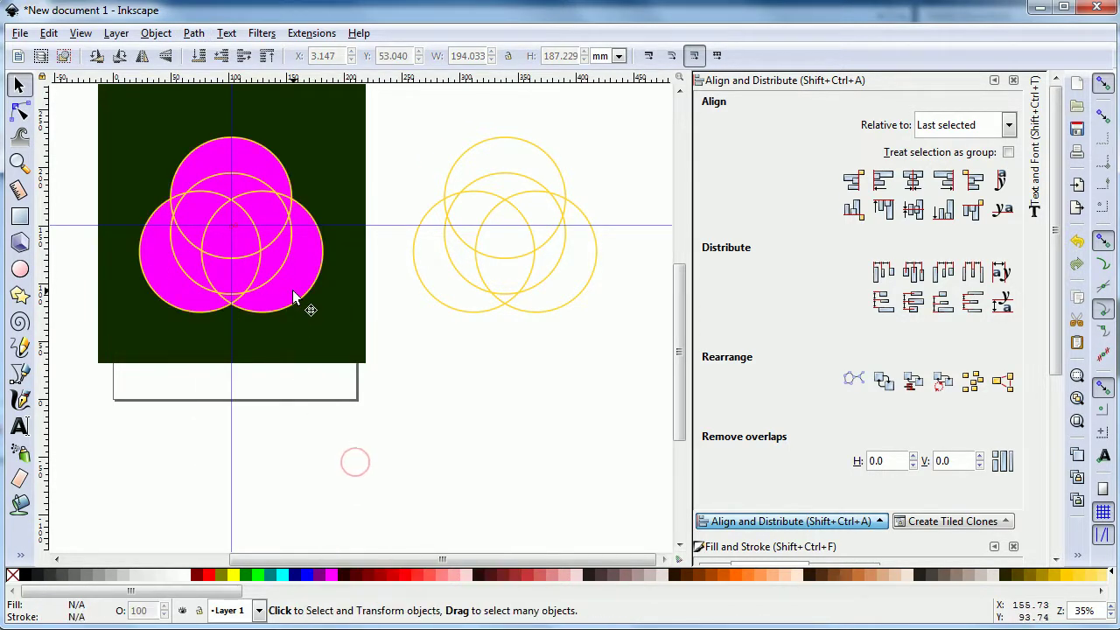
Delete the lower-right, lower-left and top outer pieces and the small right tip outside the central circle
click(293, 293)
key(Delete)
click(179, 271)
key(Delete)
click(241, 188)
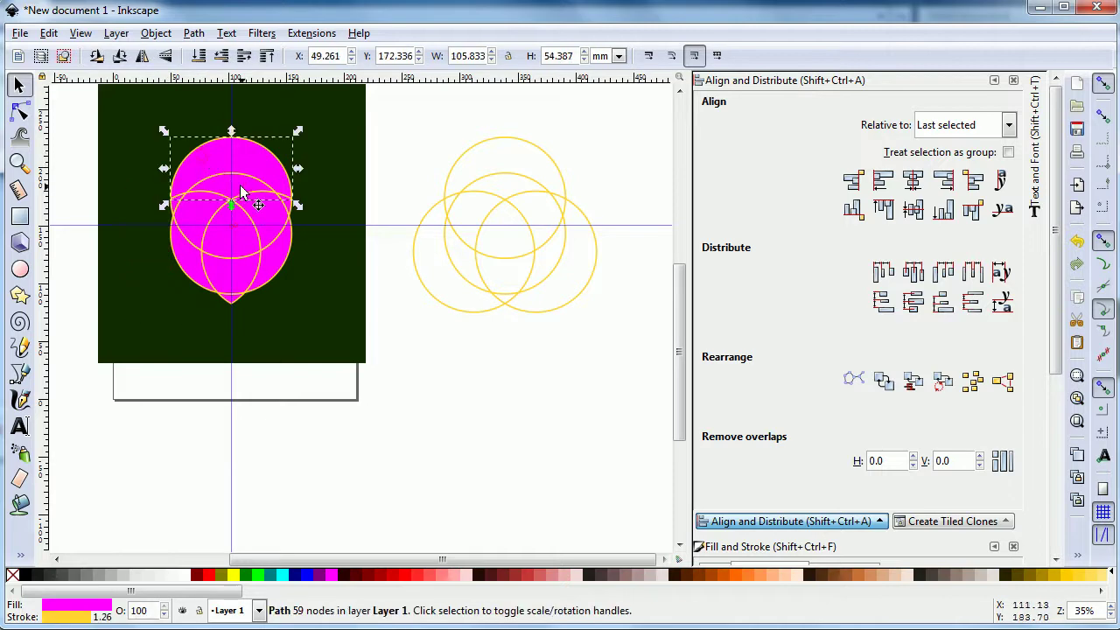
key(Delete)
click(257, 293)
key(Delete)
click(239, 300)
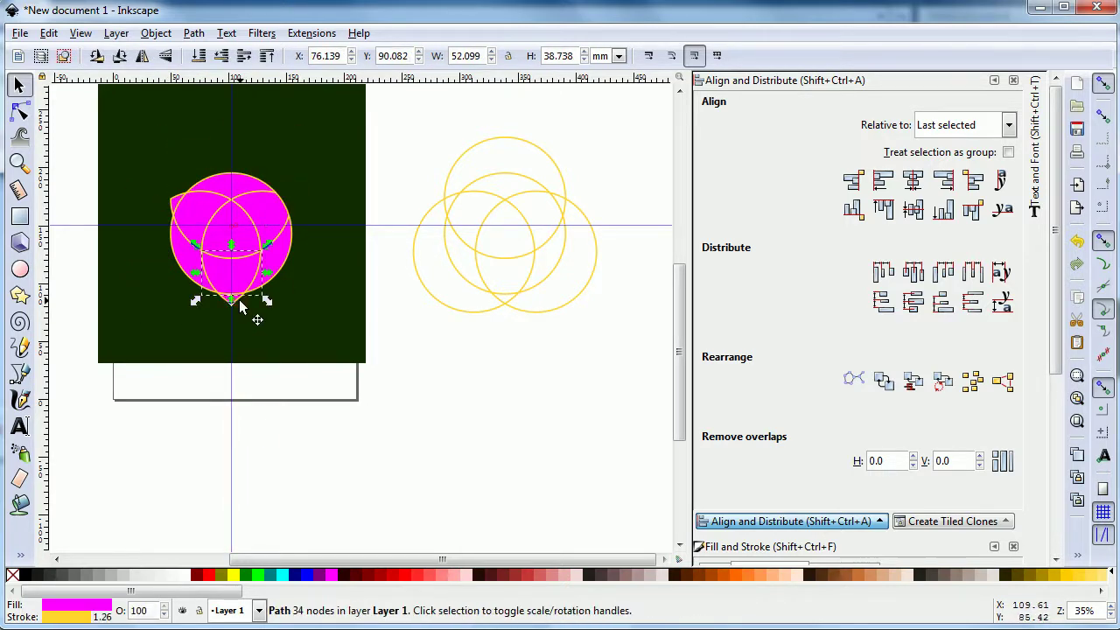
Remove the vertical and horizontal guides crossing the design, leaving the green background in place
drag(233, 138, 248, 88)
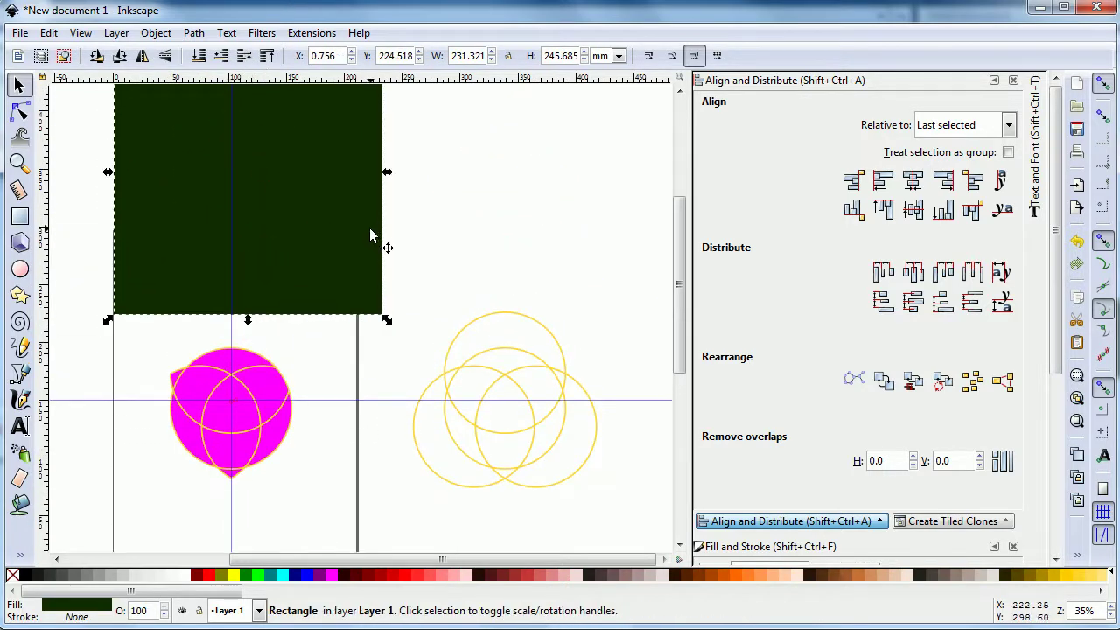
key(ctrl+z)
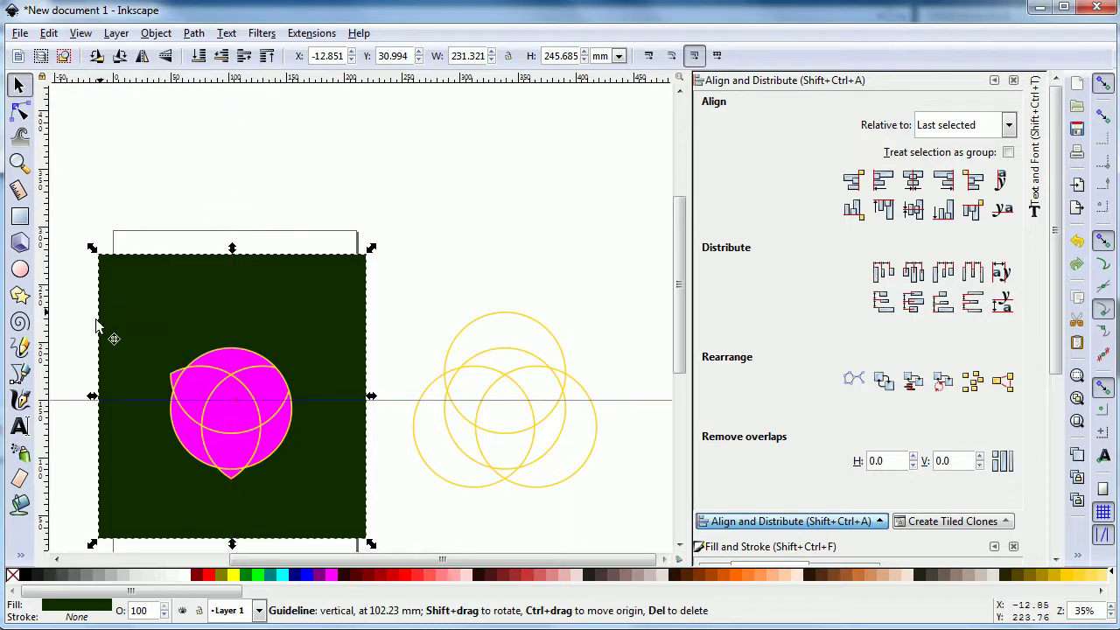
drag(62, 400, 41, 400)
drag(686, 250, 685, 295)
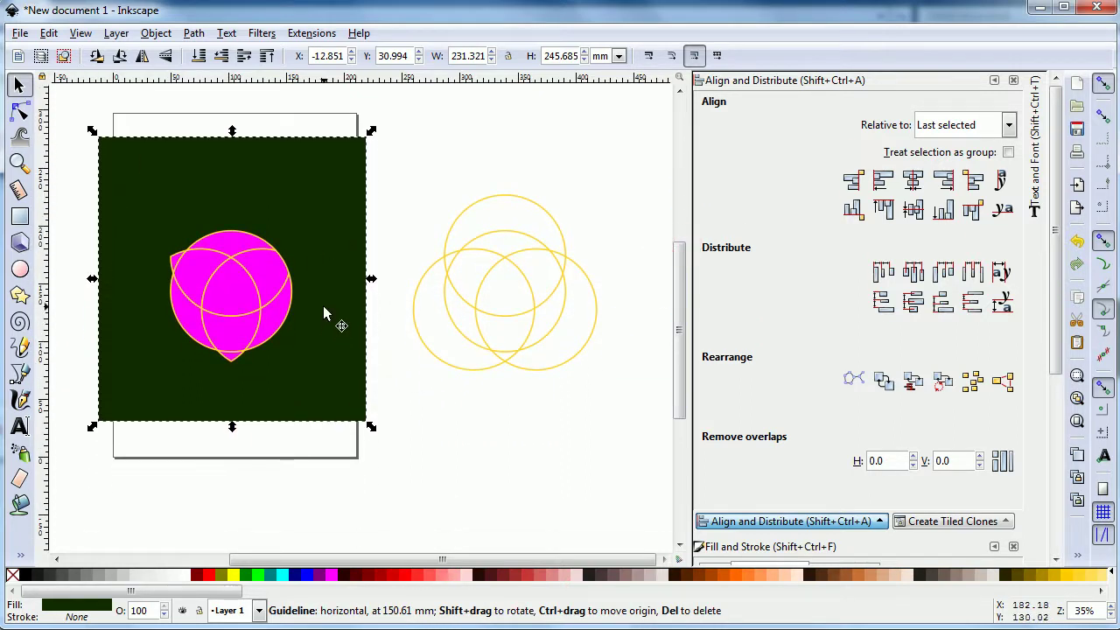
Delete the bottom and upper-left tips outside the central circle, plus the rounded triangular piece in its middle
scroll(324, 308, up, 2)
click(109, 399)
key(Delete)
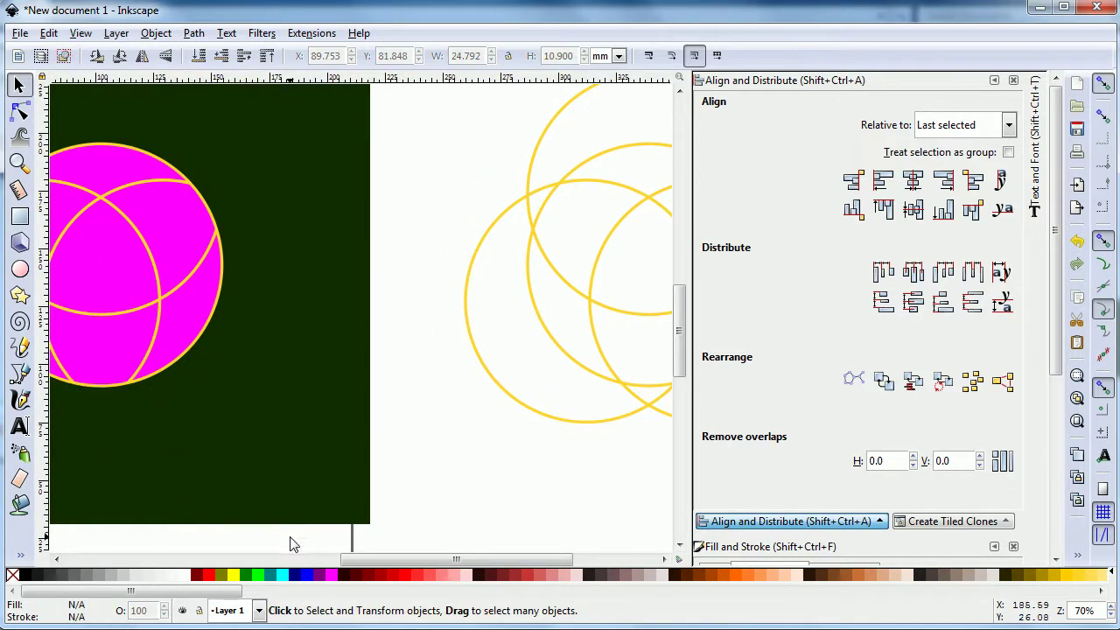
drag(347, 560, 286, 560)
click(154, 201)
key(Delete)
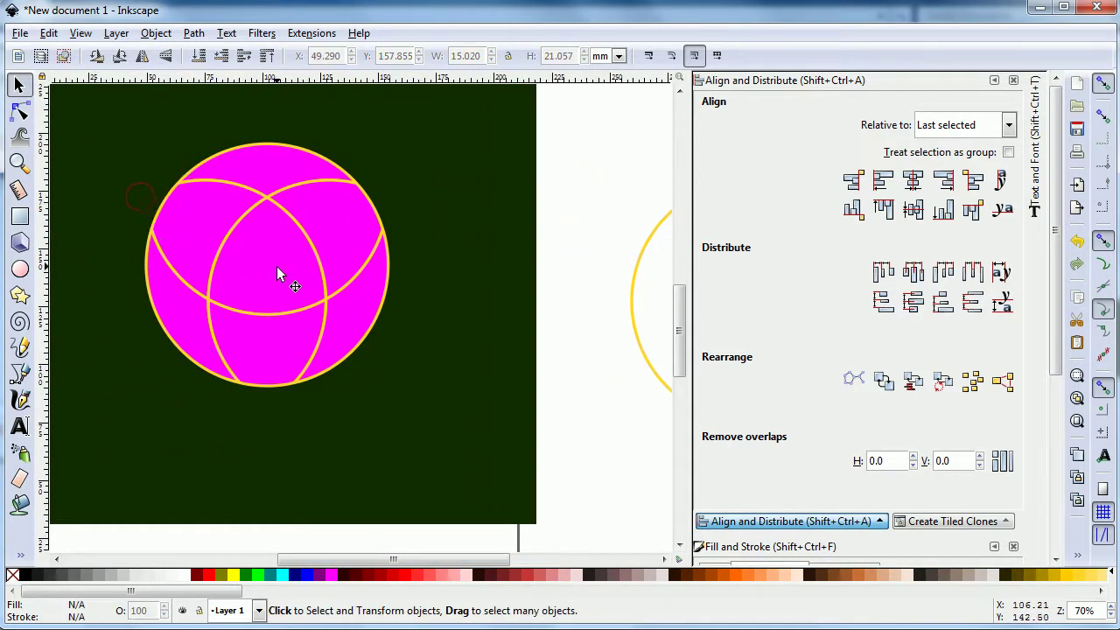
click(277, 266)
key(Delete)
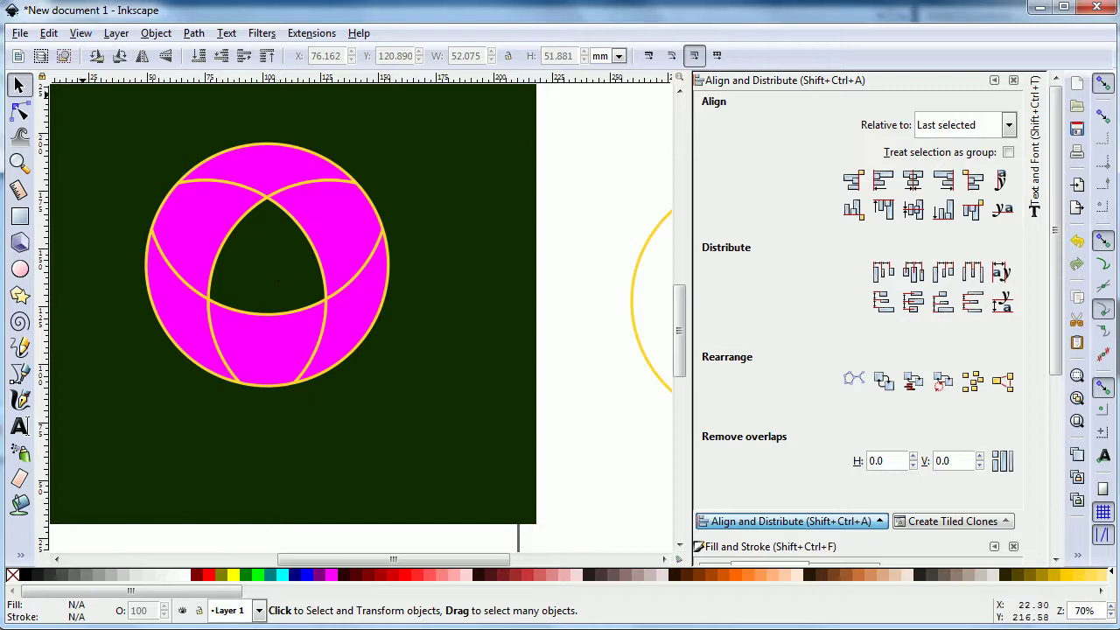
Union the upper-left piece of the ring with the adjoining top piece
click(196, 215)
shift+click(280, 161)
click(194, 33)
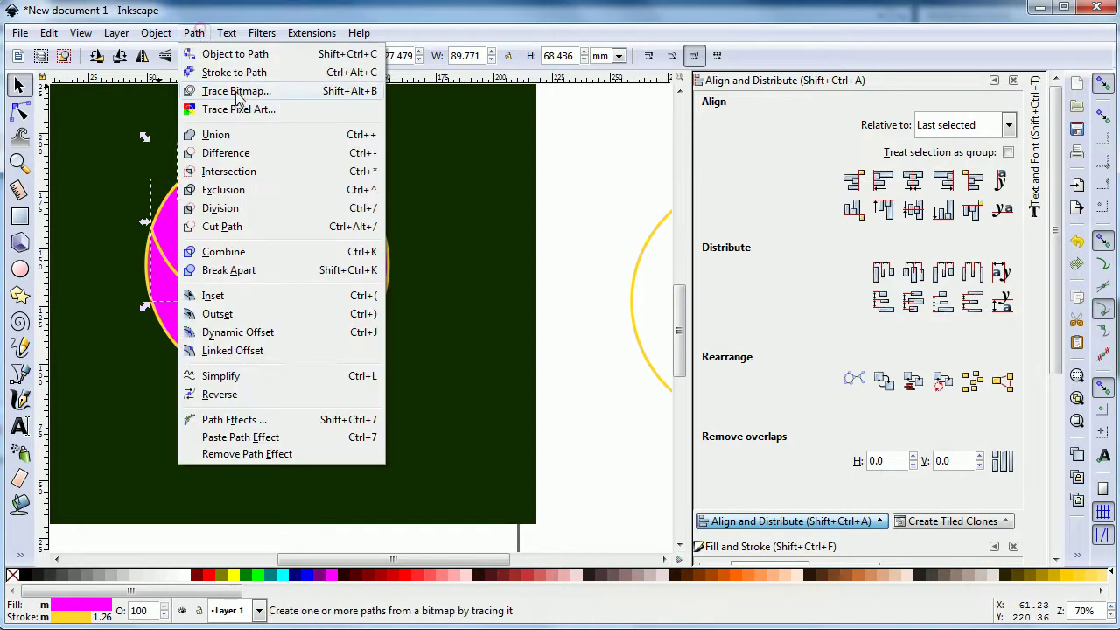
click(225, 130)
Union the upper-right piece of the ring with the adjoining lower-right piece
click(321, 227)
shift+click(346, 326)
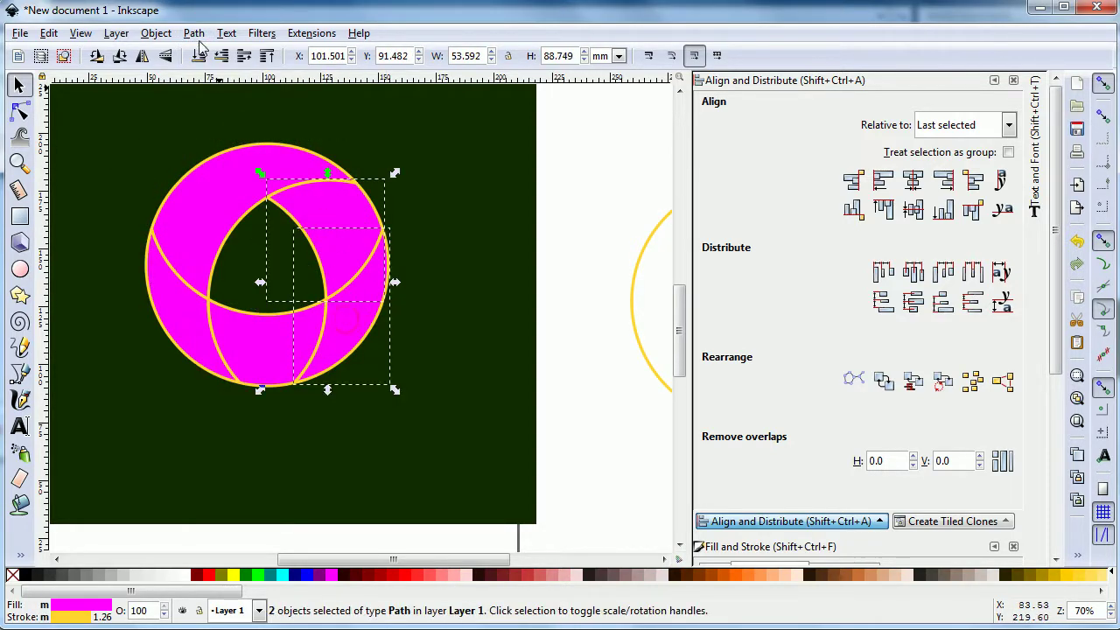
click(193, 32)
click(232, 136)
Union the bottom piece of the ring with the adjoining lower-left piece
click(268, 348)
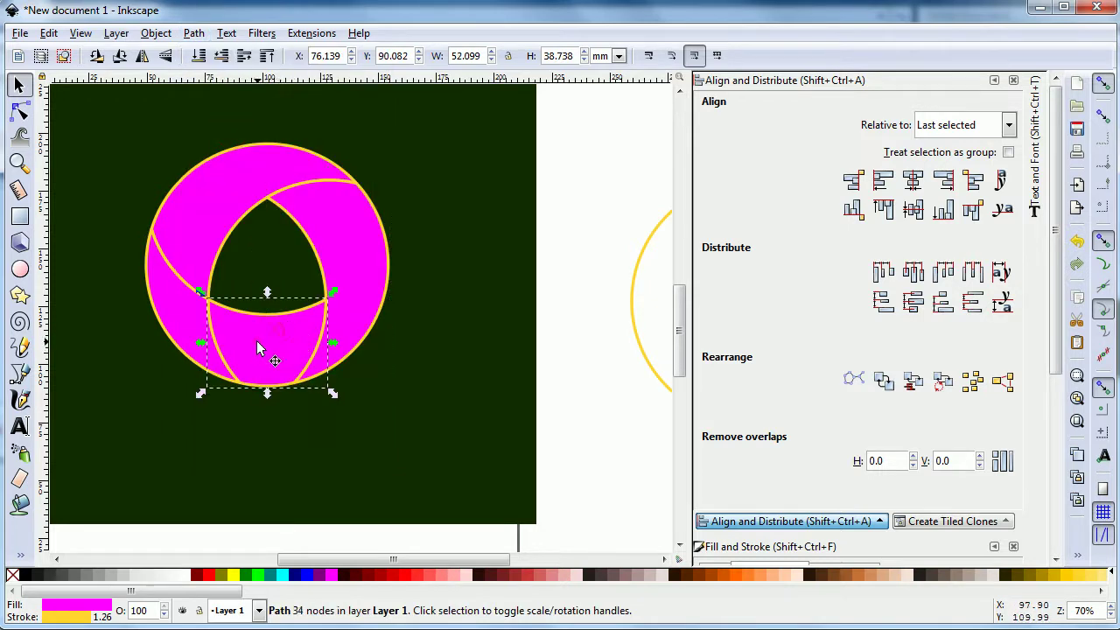
shift+click(177, 298)
click(194, 32)
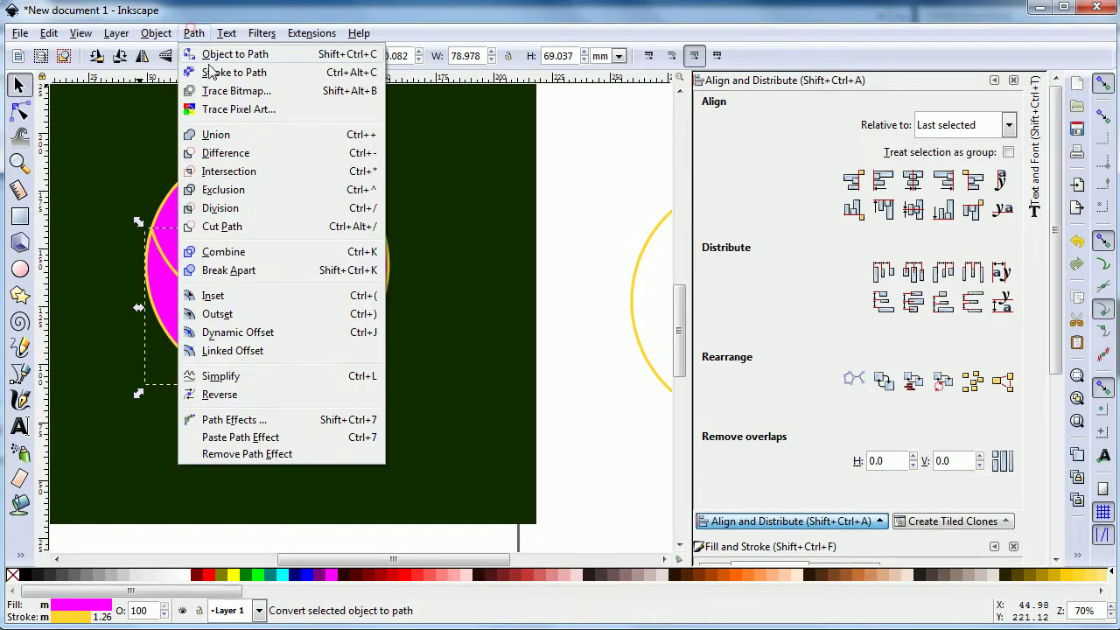
click(223, 135)
Remove the stroke from the ring's upper-left segment and give it a linear gradient fill
click(243, 185)
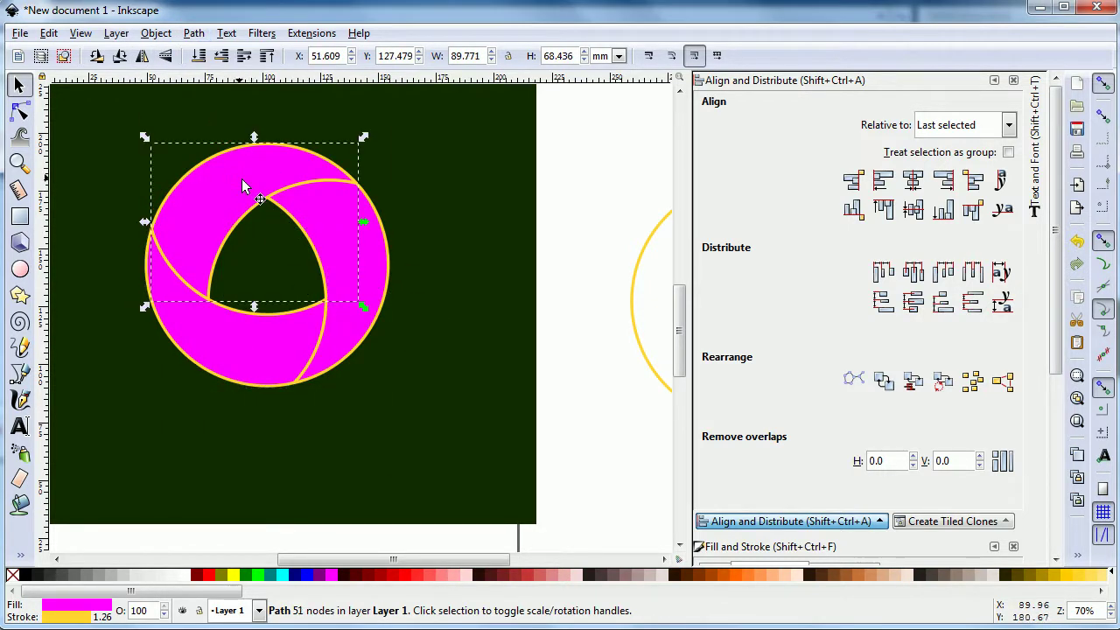
key(ctrl+shift+f)
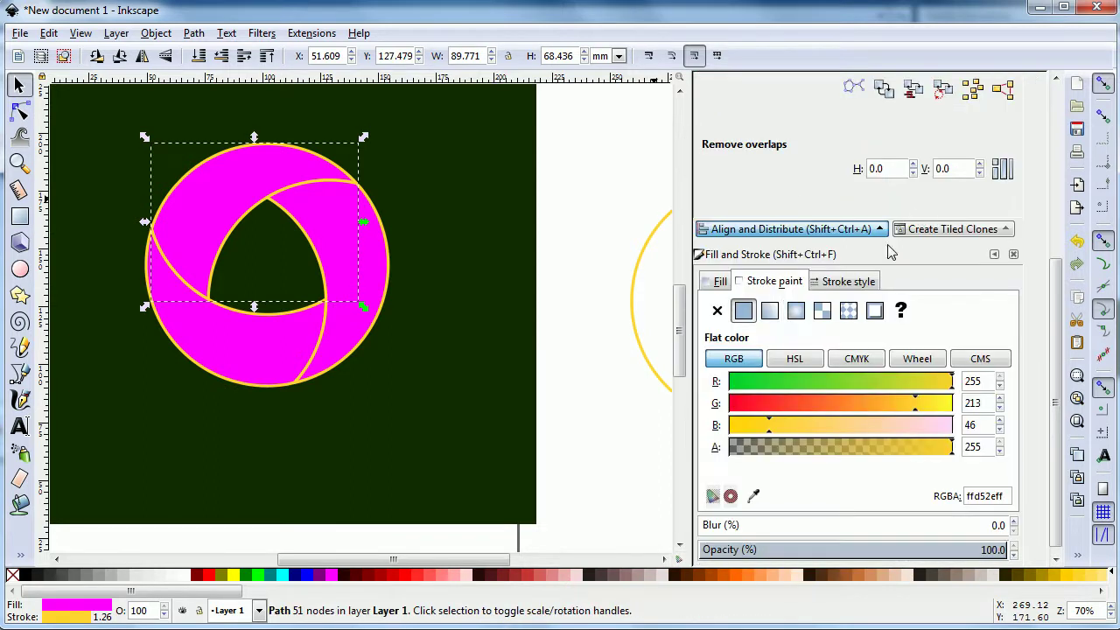
click(716, 311)
click(721, 281)
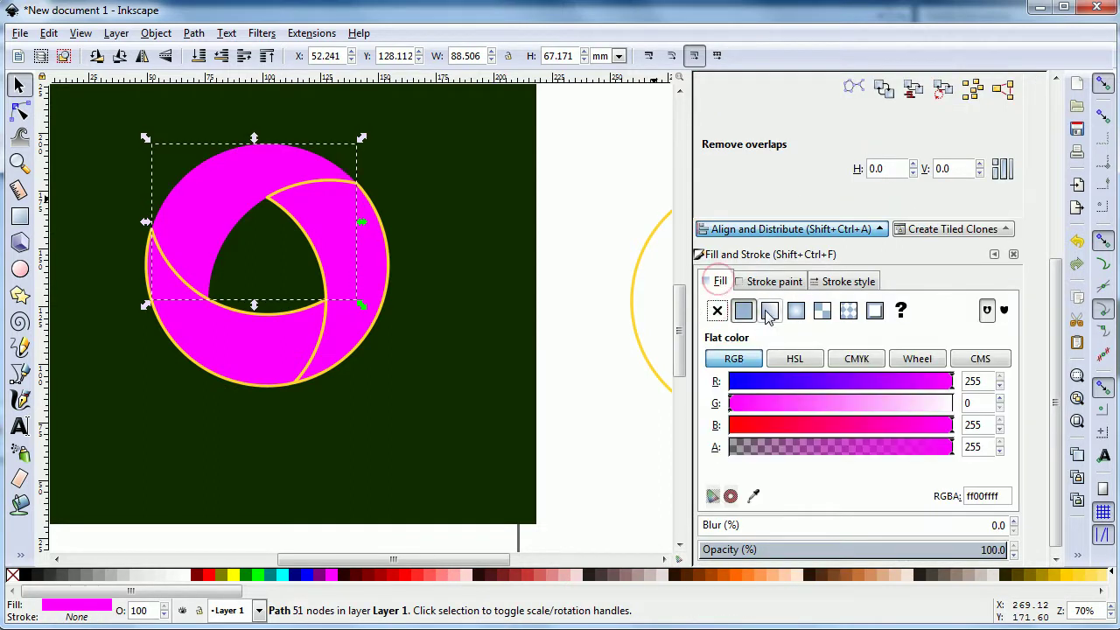
click(769, 311)
Move the gradient's end onto the top of the segment and colour that stop opaque bright green, 7bdb00ff
click(21, 217)
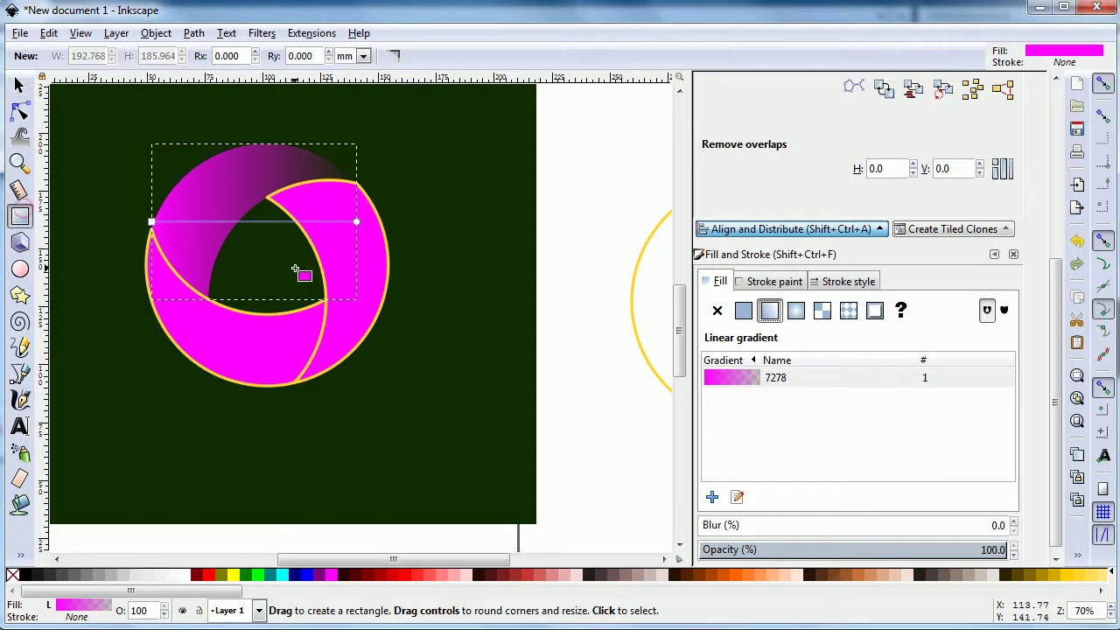
drag(362, 223, 287, 169)
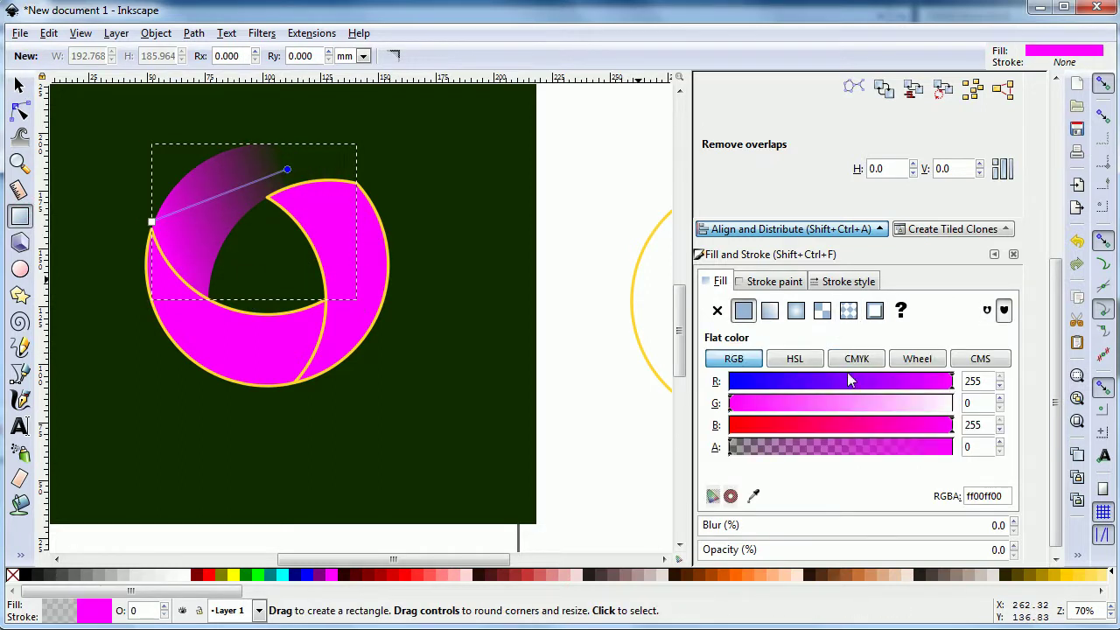
drag(849, 380, 794, 381)
drag(902, 448, 980, 471)
click(827, 402)
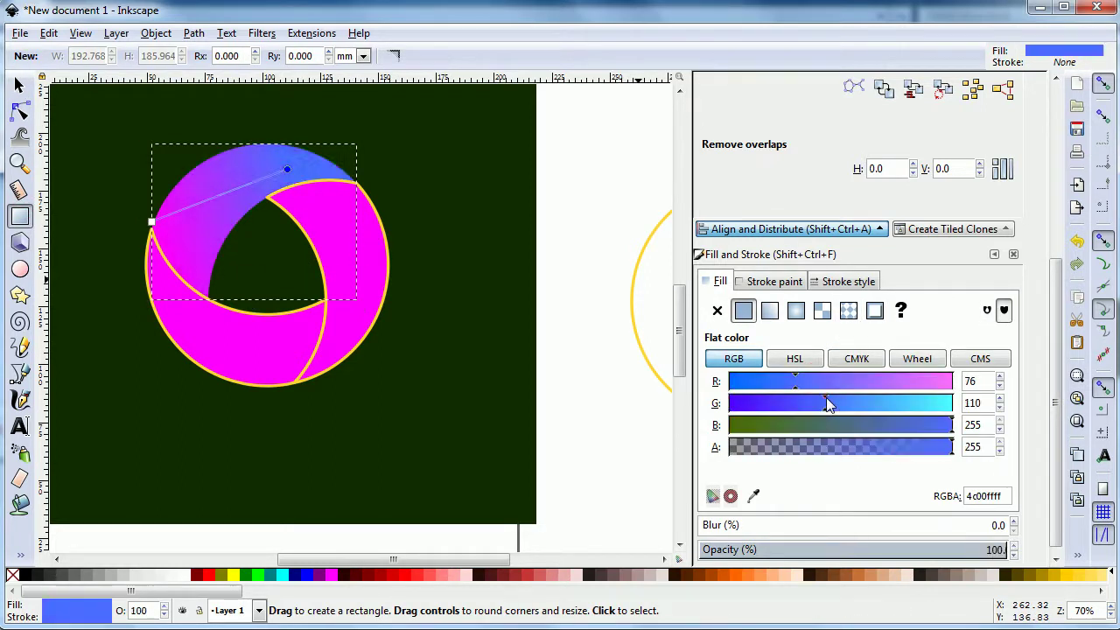
drag(915, 425, 720, 438)
click(886, 401)
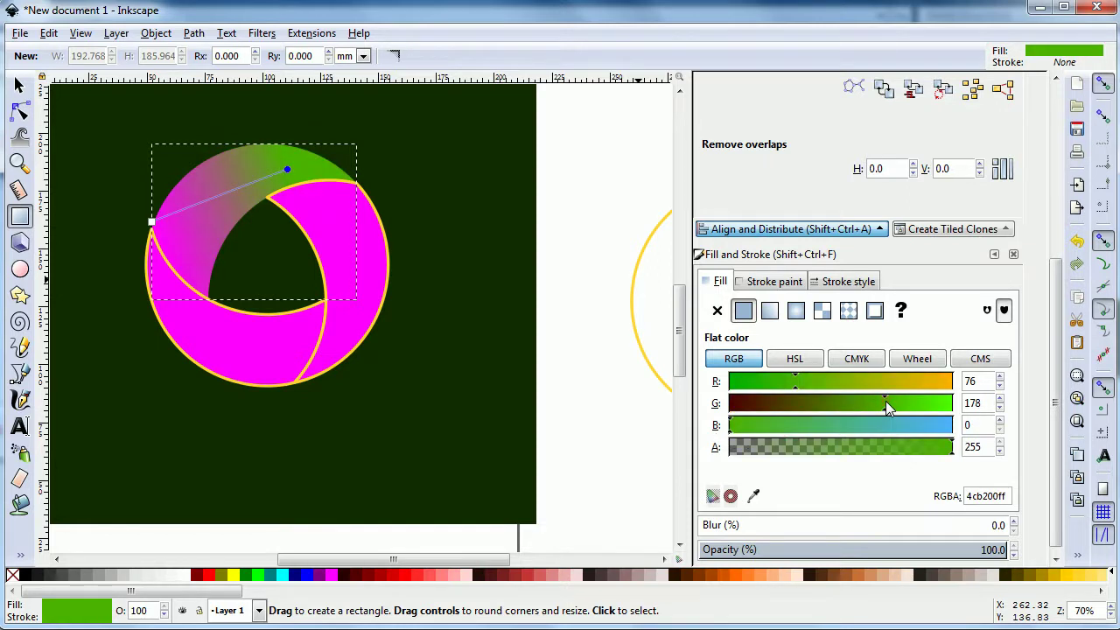
click(836, 382)
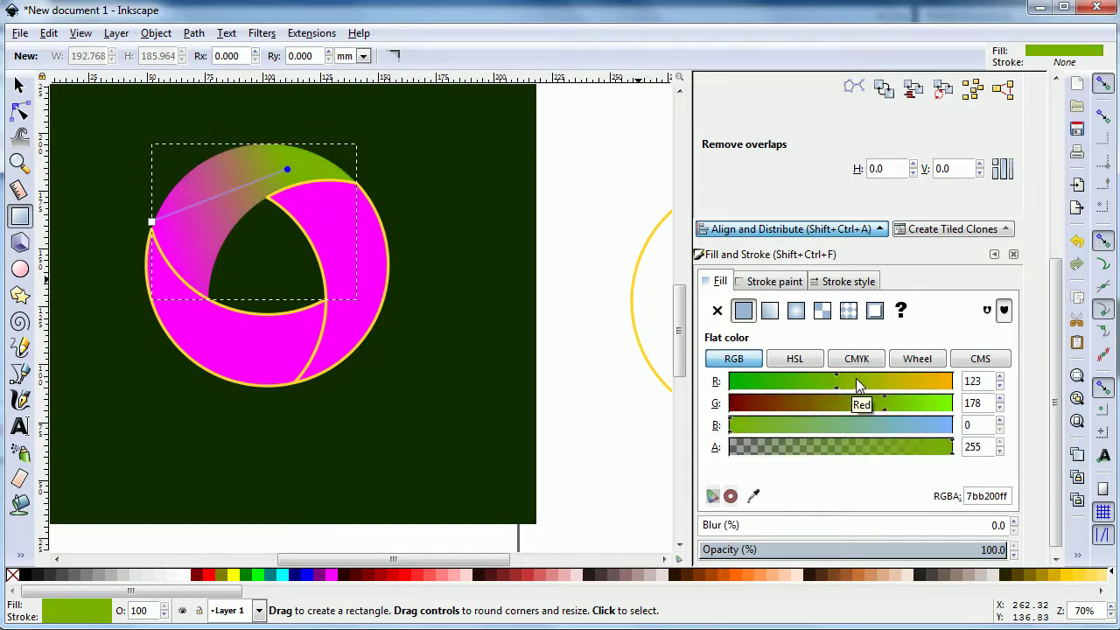
click(900, 403)
drag(900, 403, 922, 402)
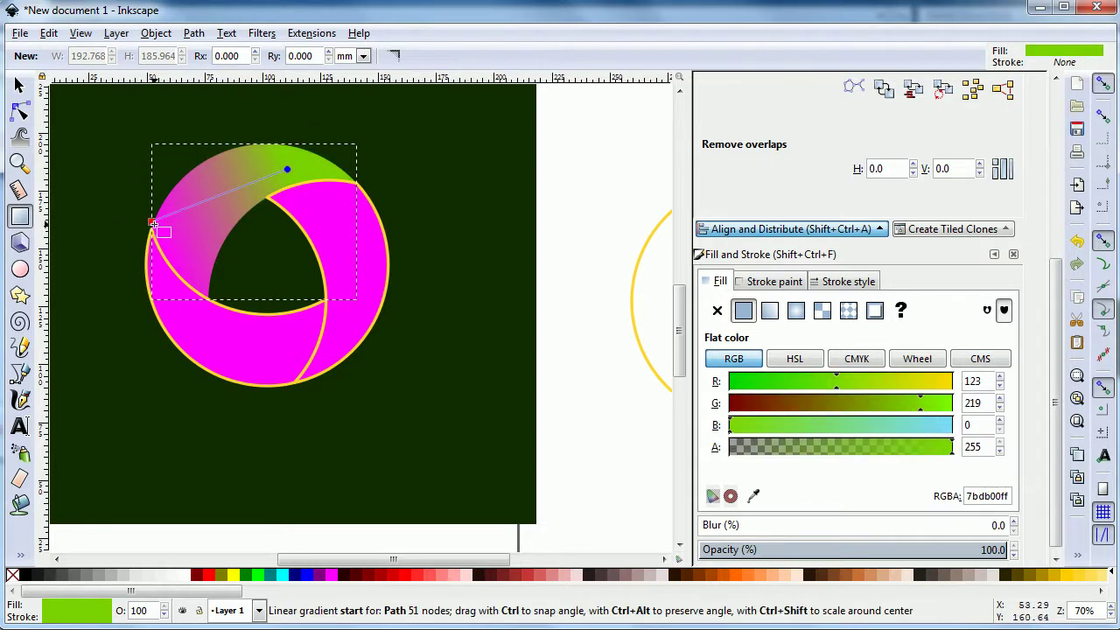
Move the gradient's start outside the ring to the lower left and colour that stop dark green, 006f0bff
drag(157, 220, 125, 285)
click(750, 420)
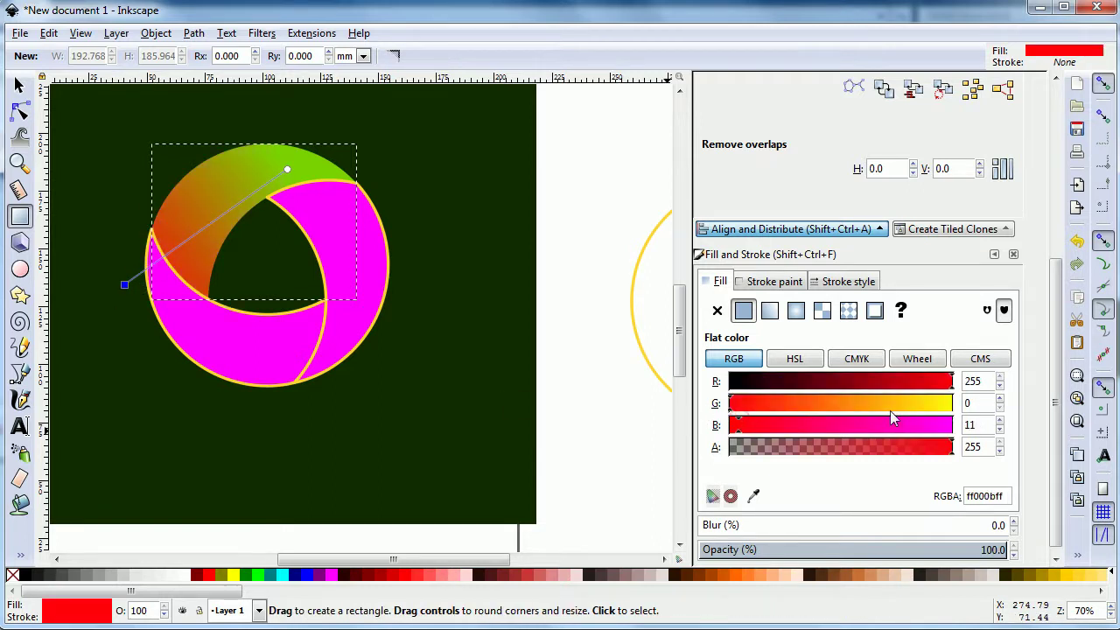
drag(910, 404, 949, 404)
click(790, 383)
click(809, 404)
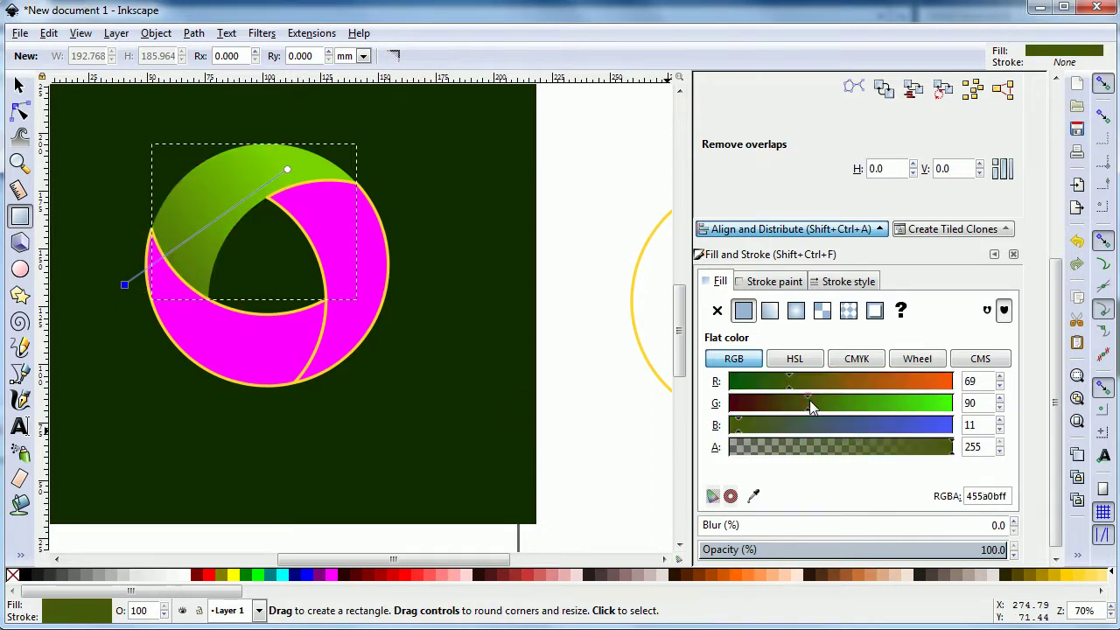
click(826, 403)
click(732, 383)
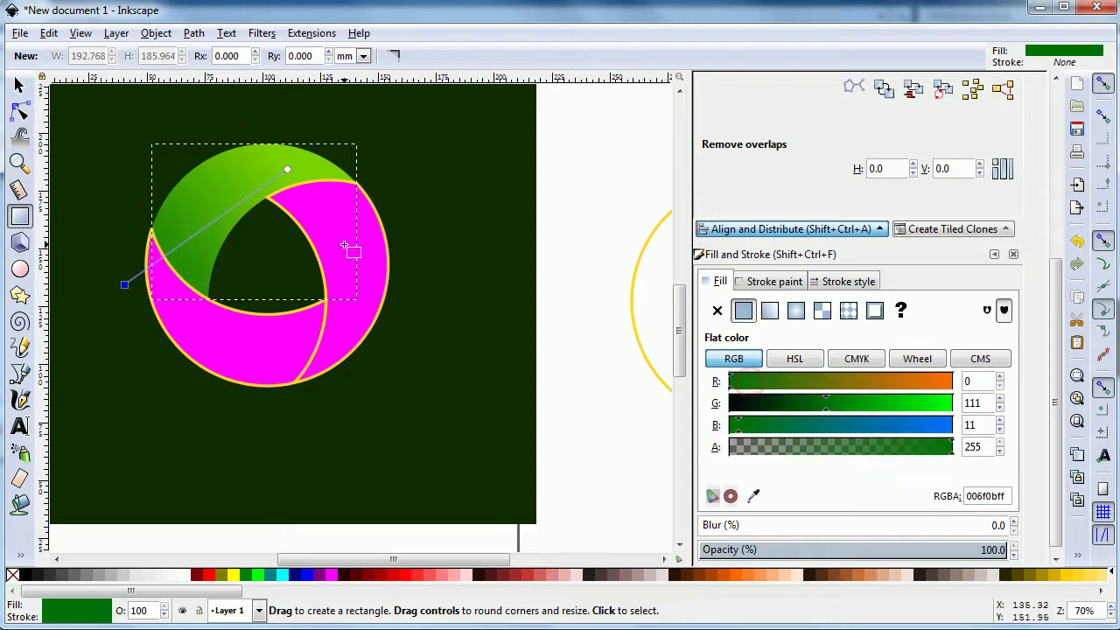
Shorten the gradient by moving its end stop inward and recolour that stop yellow-green, b0d300ff
drag(288, 169, 219, 207)
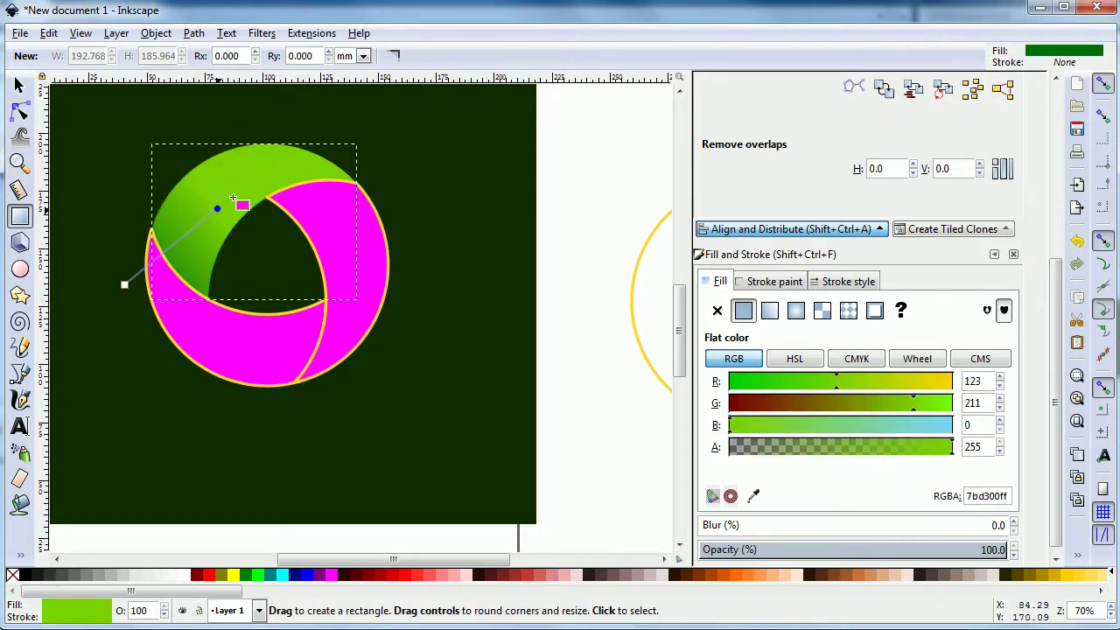
drag(857, 388, 886, 389)
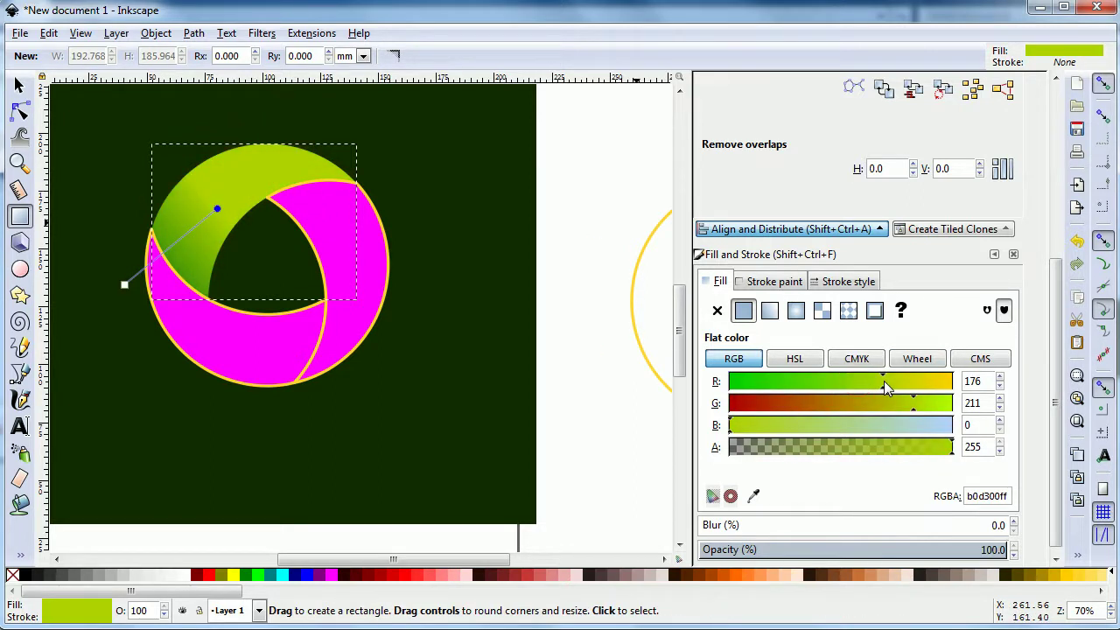
Darken the upper-left segment's gradient start to 00510bff and run the gradient from the segment's lower inner corner to its upper inner corner
click(124, 284)
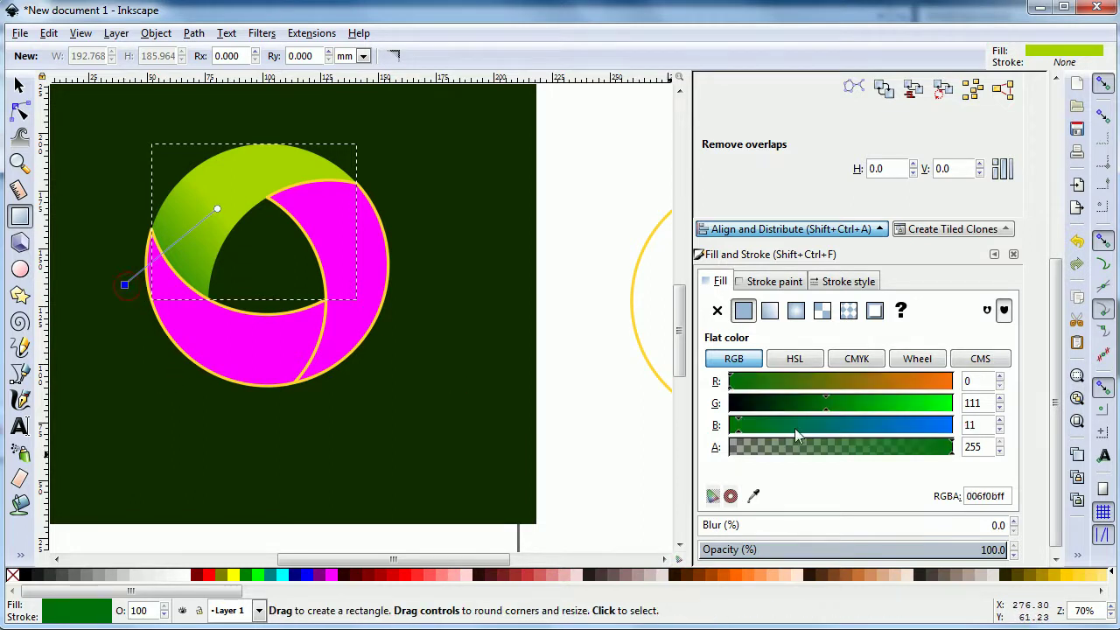
drag(796, 408, 803, 406)
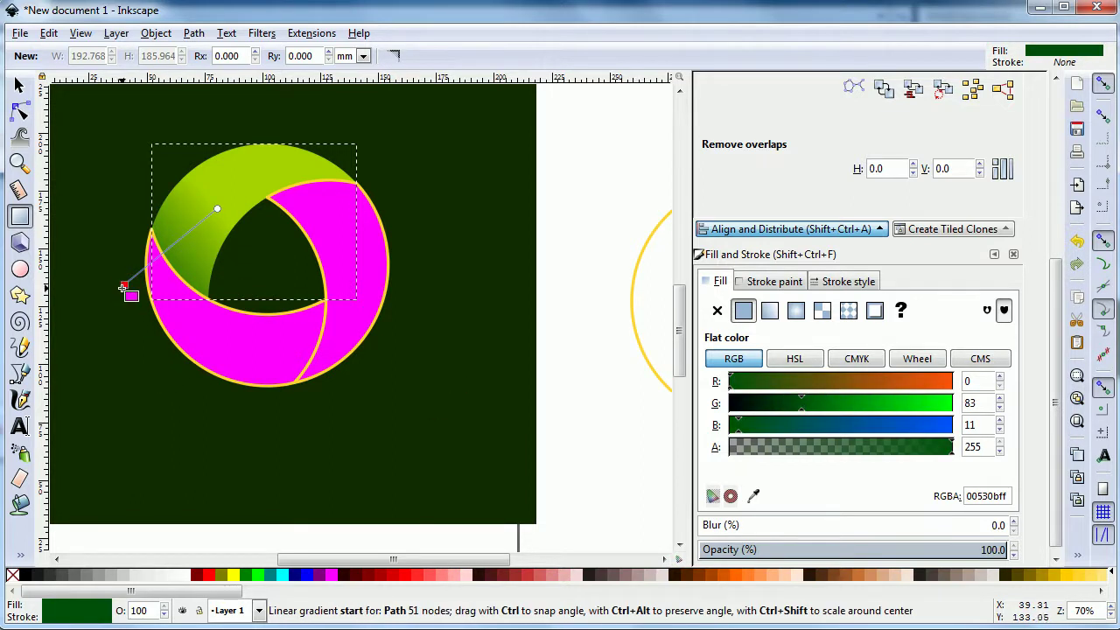
drag(127, 286, 209, 301)
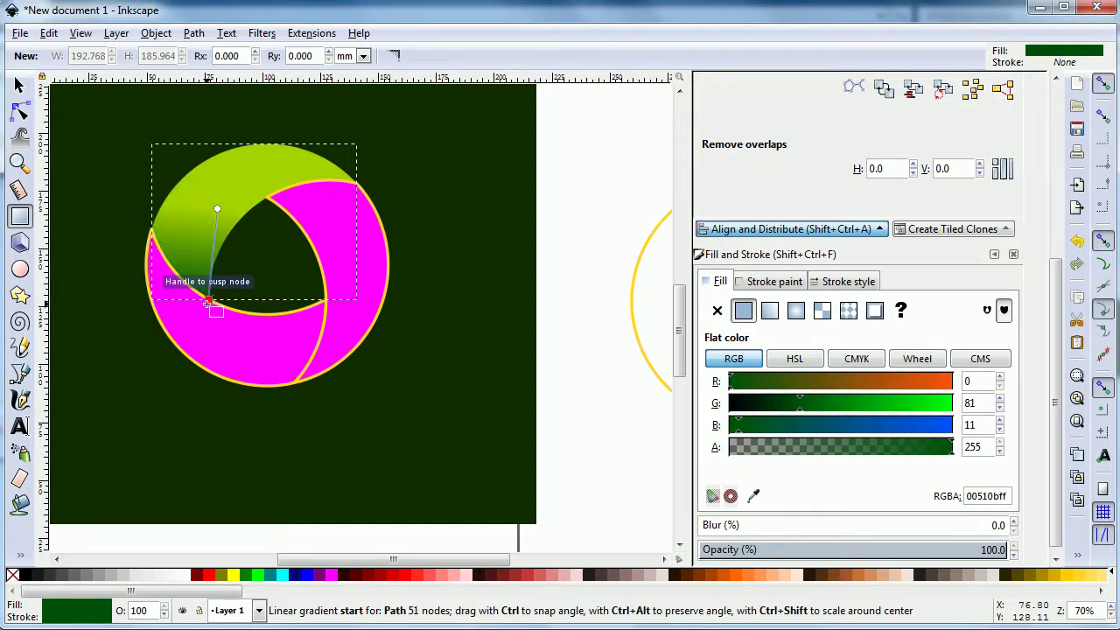
drag(219, 211, 267, 200)
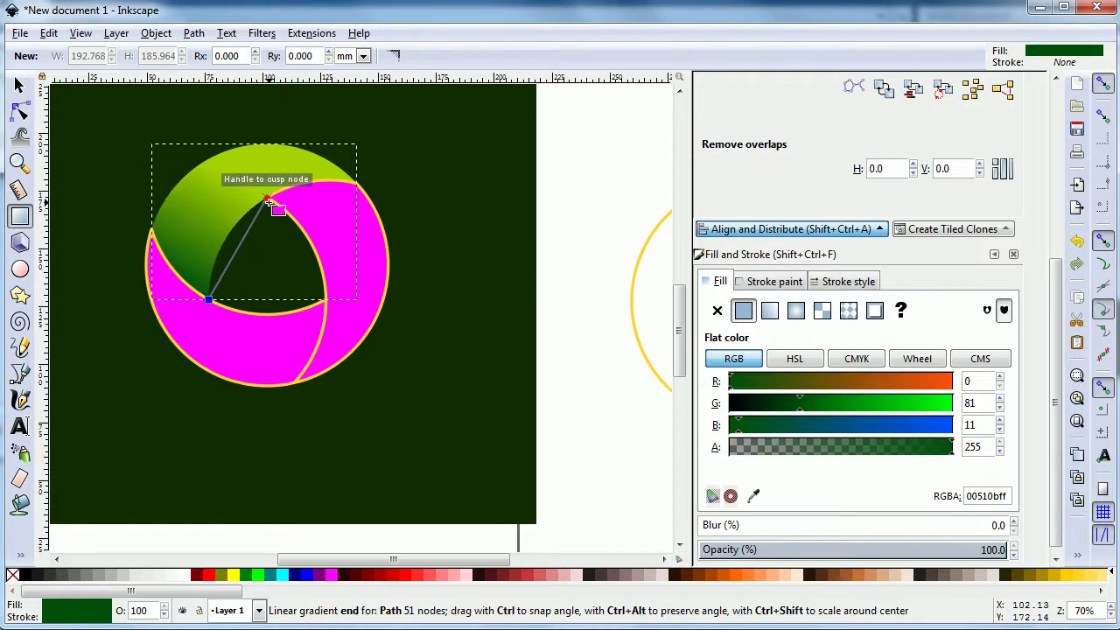
Fill the ring's right segment with the existing green linear gradient and remove its stroke
click(374, 235)
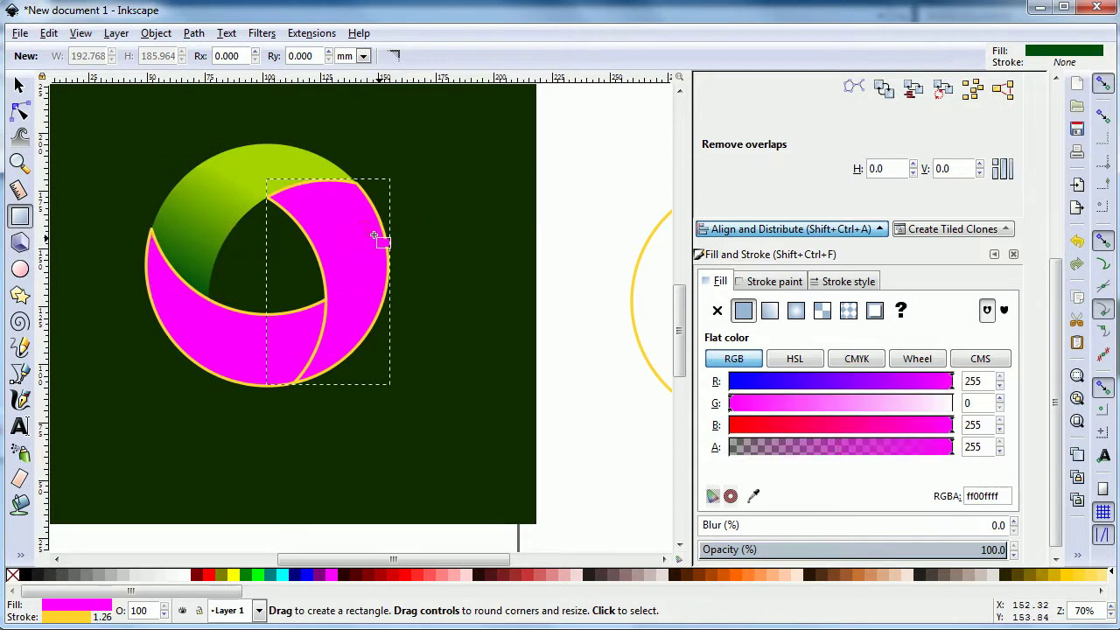
click(769, 311)
click(744, 401)
click(754, 281)
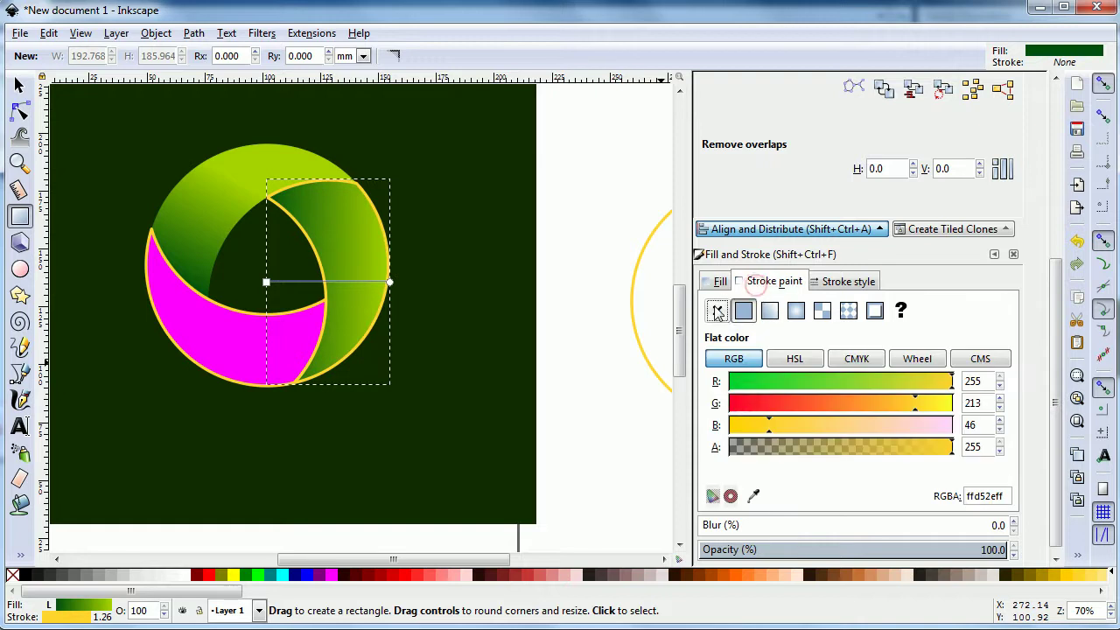
click(717, 311)
Run the right segment's gradient from its upper inner corner to its lower inner corner
drag(267, 281, 267, 200)
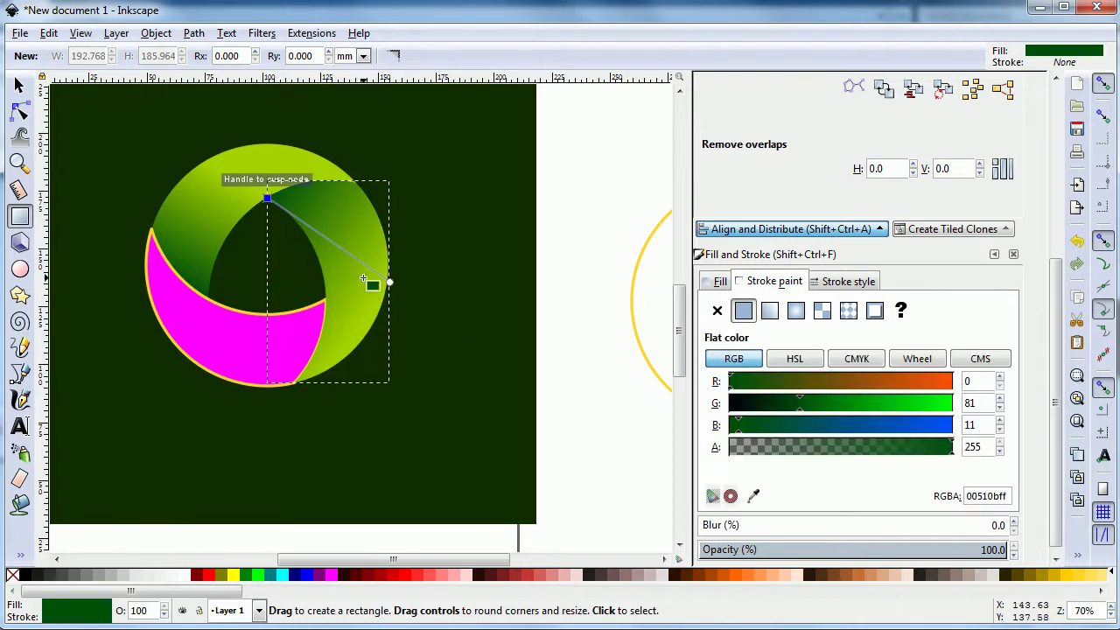
drag(389, 282, 322, 312)
click(302, 276)
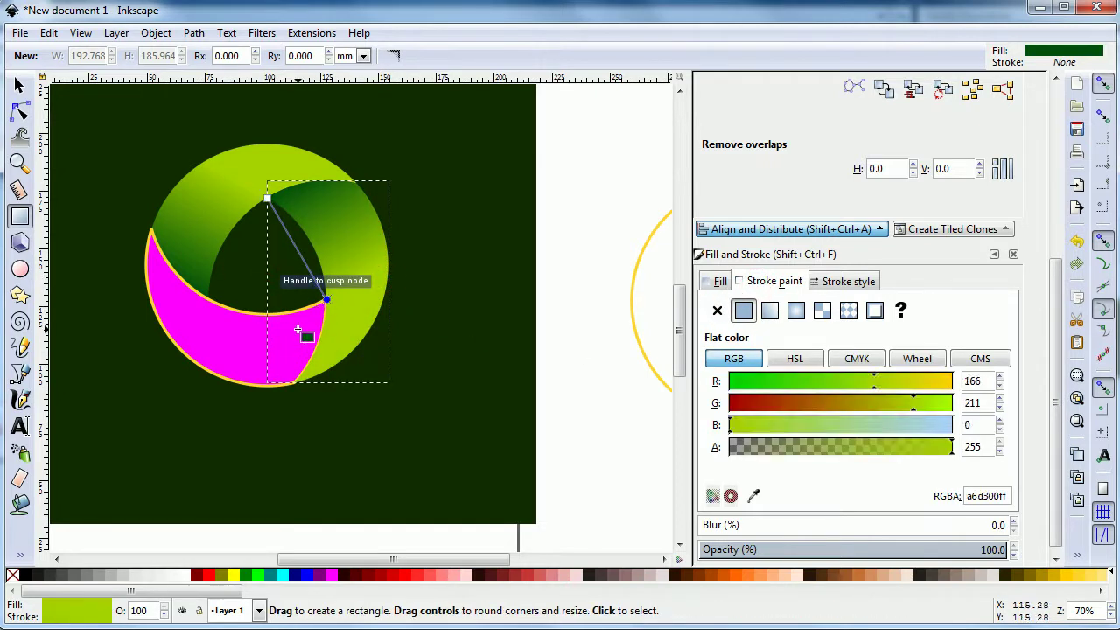
Remove the lower segment's stroke and fill it with the same green linear gradient
click(245, 341)
click(717, 311)
click(720, 281)
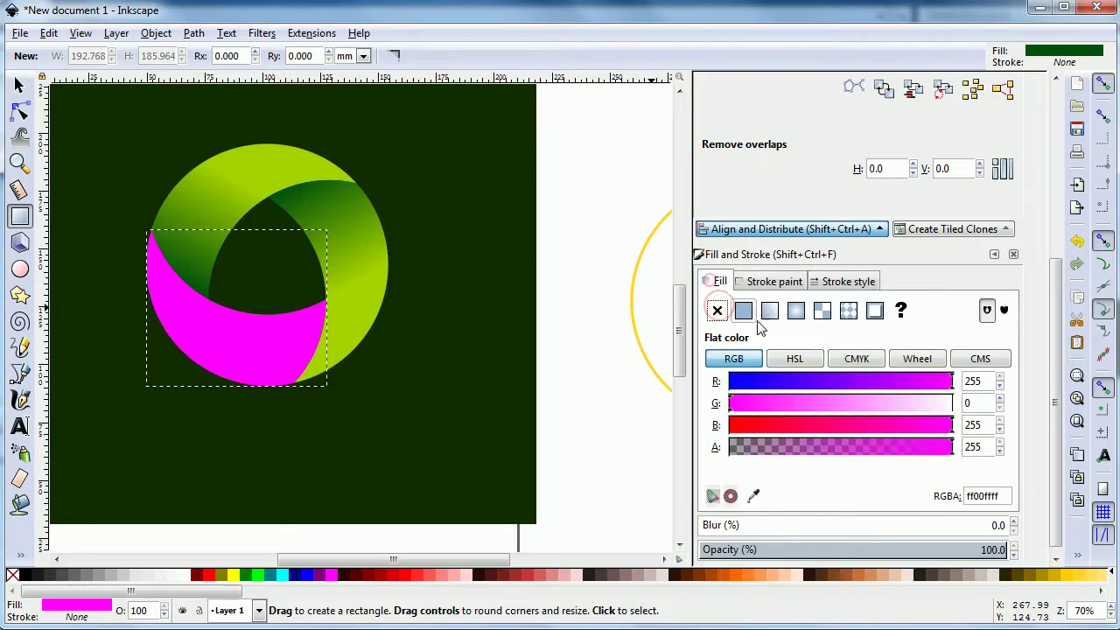
click(769, 310)
click(744, 395)
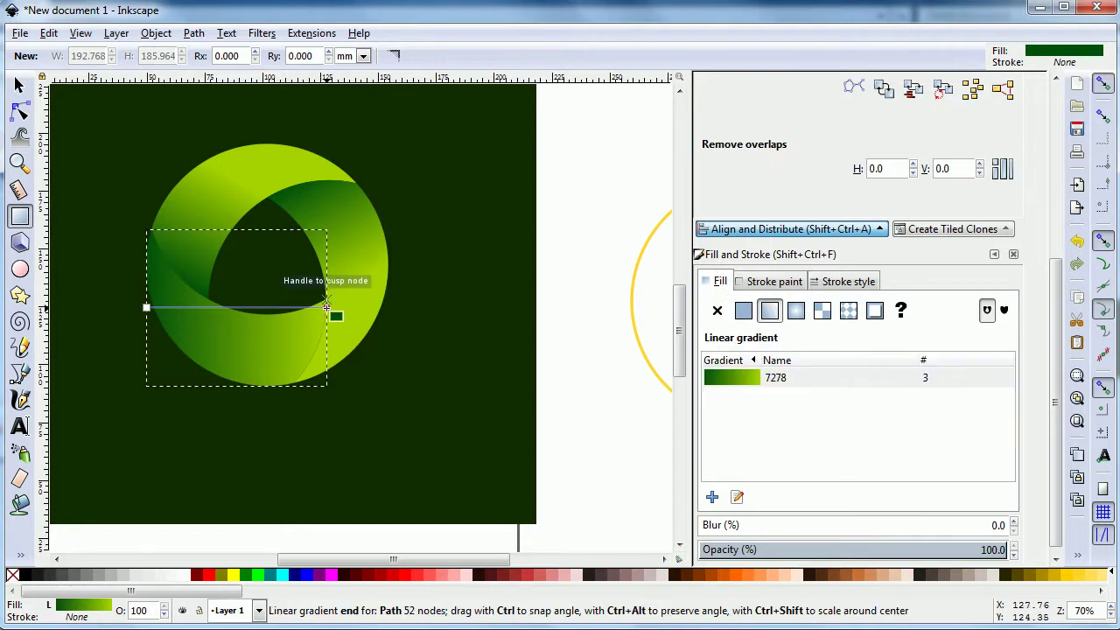
Reverse the lower segment's gradient so it runs from dark at the right inner corner to bright at the left inner corner
mouse_move(327, 308)
mouse_down()
mouse_move(208, 300)
mouse_move(280, 328)
mouse_move(326, 300)
mouse_up()
click(147, 307)
click(566, 310)
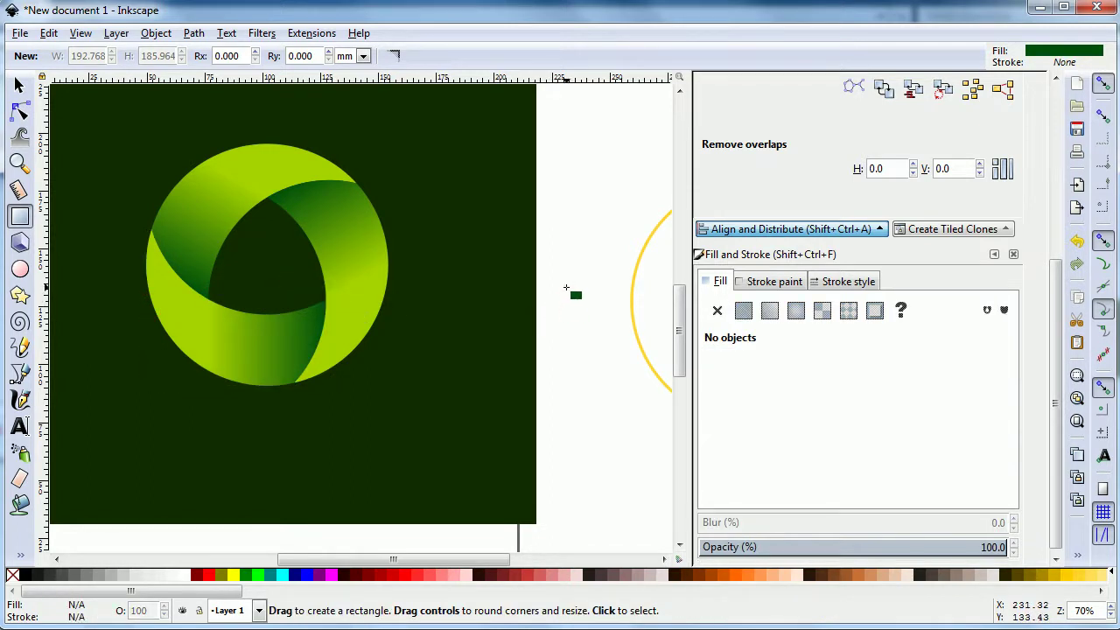
Break the combined construction circles beside the artwork apart into separate paths
drag(477, 558, 454, 568)
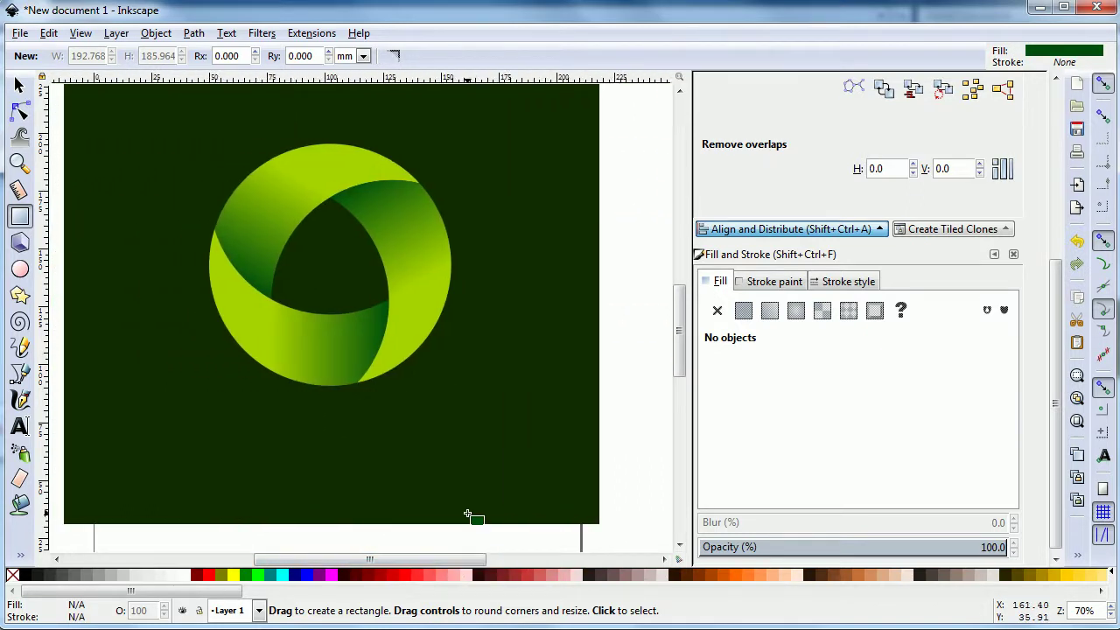
key(minus)
click(27, 86)
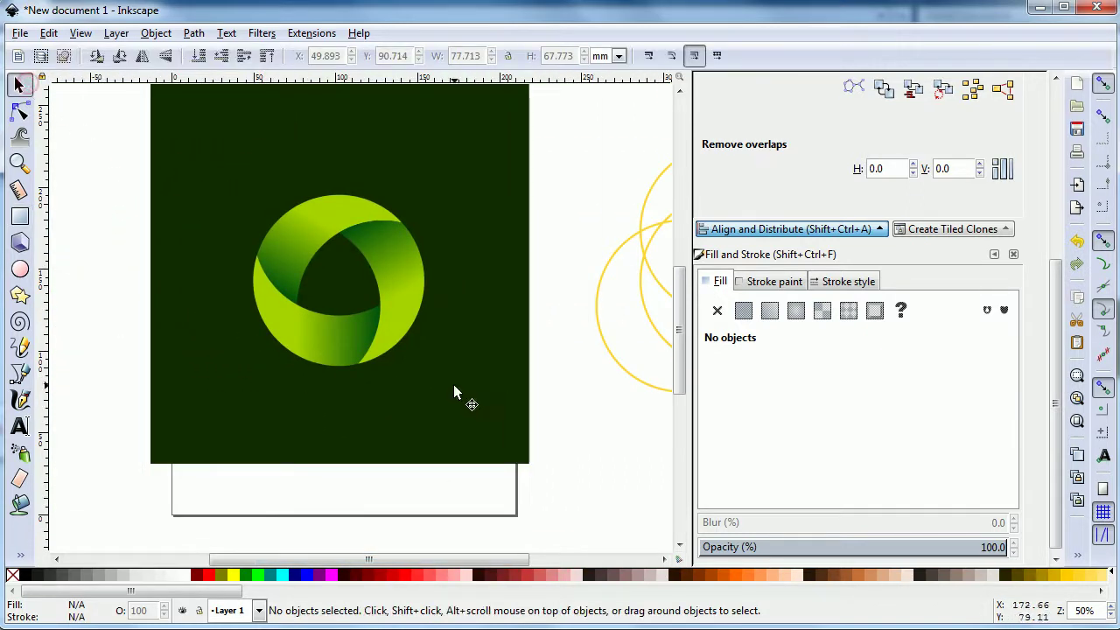
drag(359, 560, 431, 561)
click(542, 394)
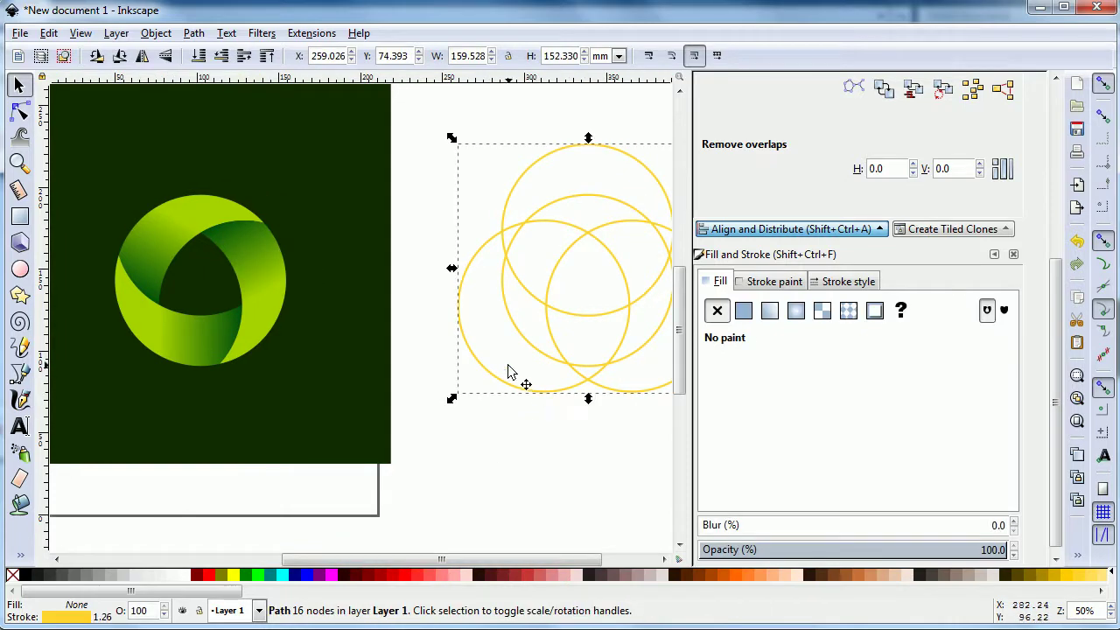
click(191, 34)
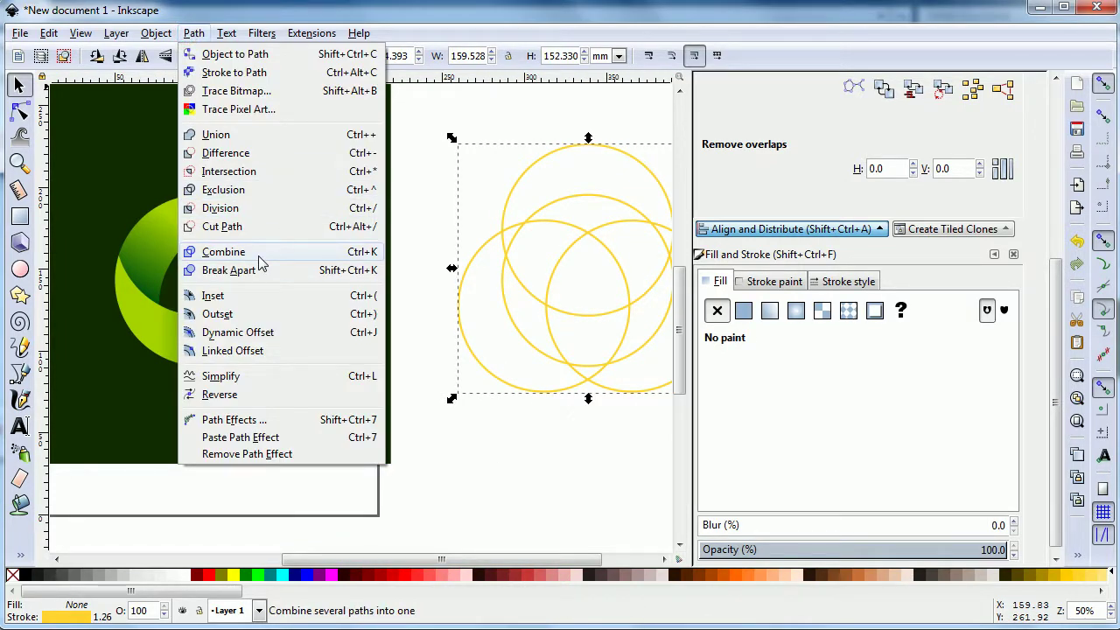
click(259, 269)
click(450, 460)
Duplicate the central construction circle and place the copy over the logo, shifted slightly above the ring
click(546, 355)
right_click(544, 352)
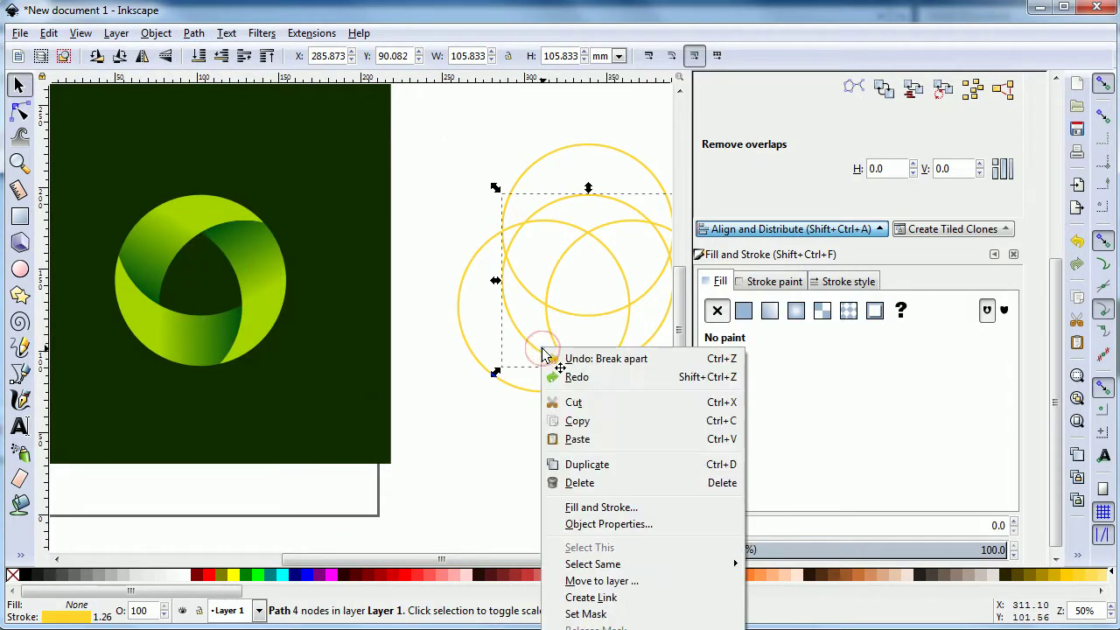
click(555, 464)
drag(544, 357, 157, 323)
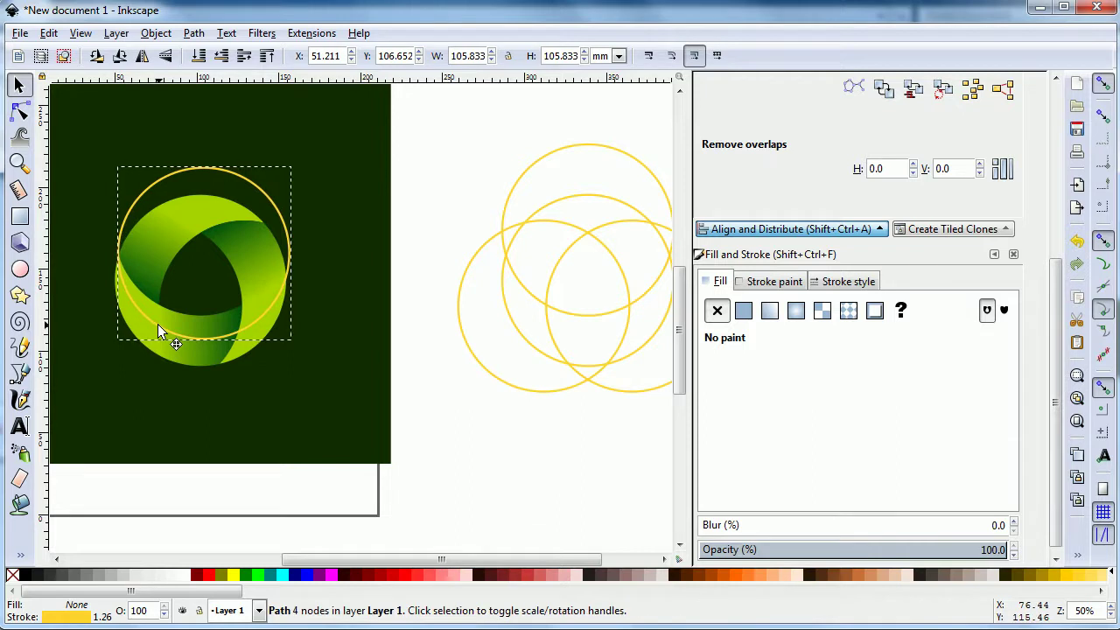
click(159, 325)
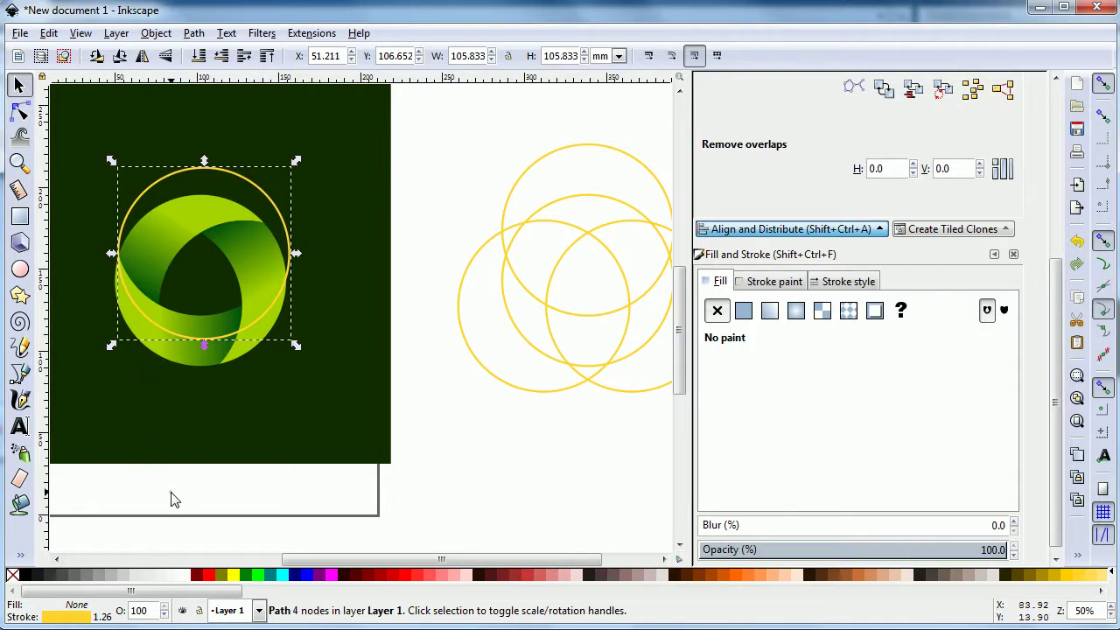
Duplicate the circle over the logo twice, placing one copy toward the ring's lower left and the other toward its lower right
click(172, 495)
ctrl+scroll(148, 440, up, 3)
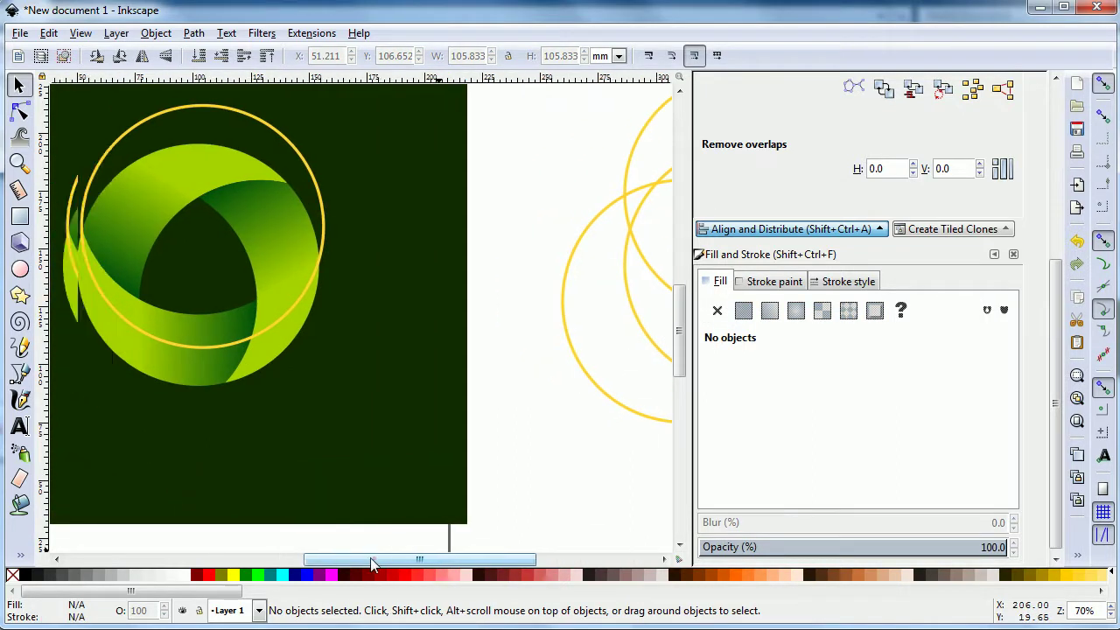
right_click(228, 337)
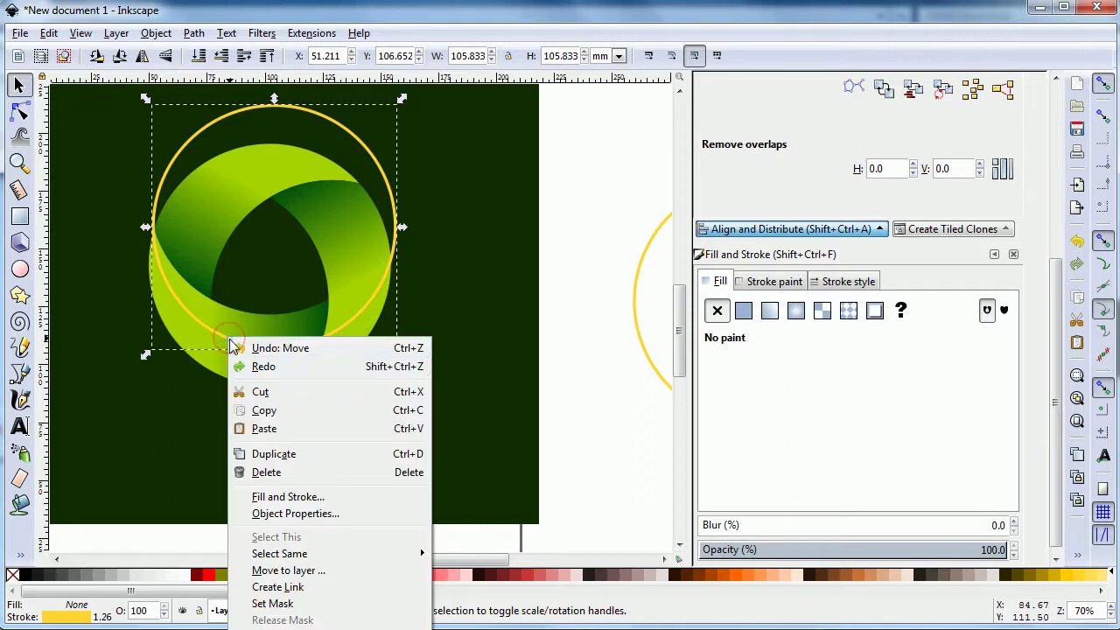
click(259, 451)
drag(239, 343, 205, 397)
right_click(259, 398)
click(307, 511)
click(600, 370)
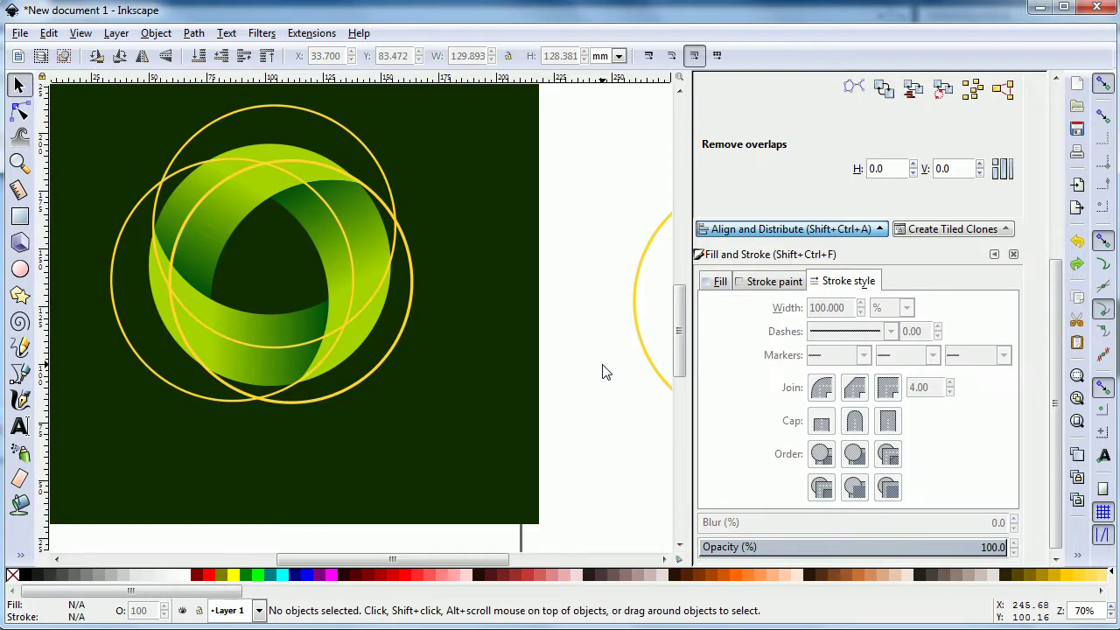
click(368, 286)
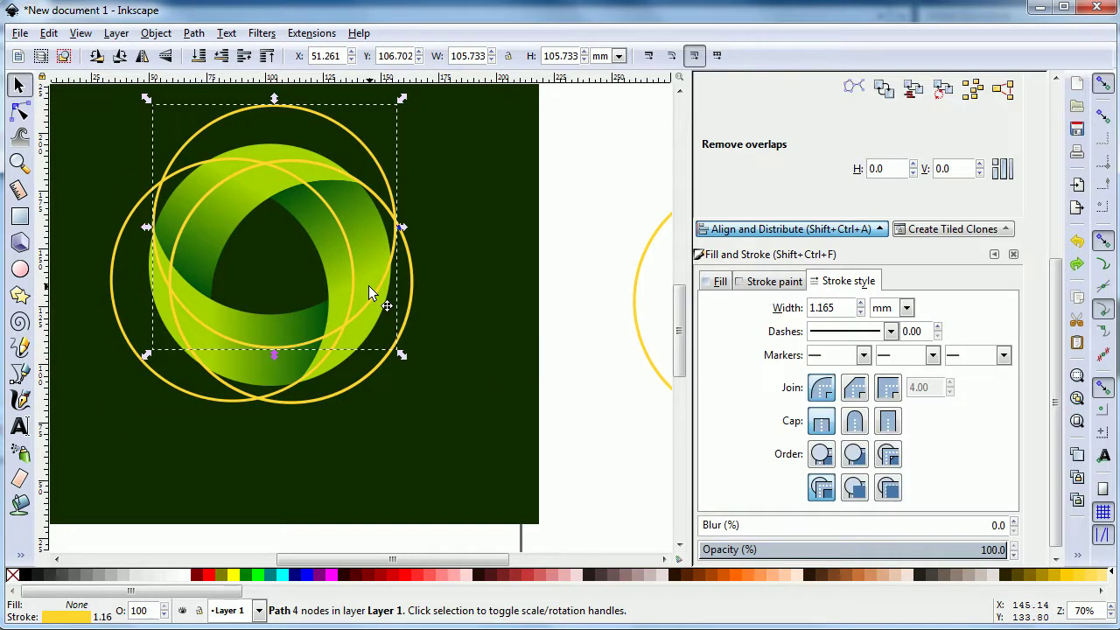
shift+click(407, 317)
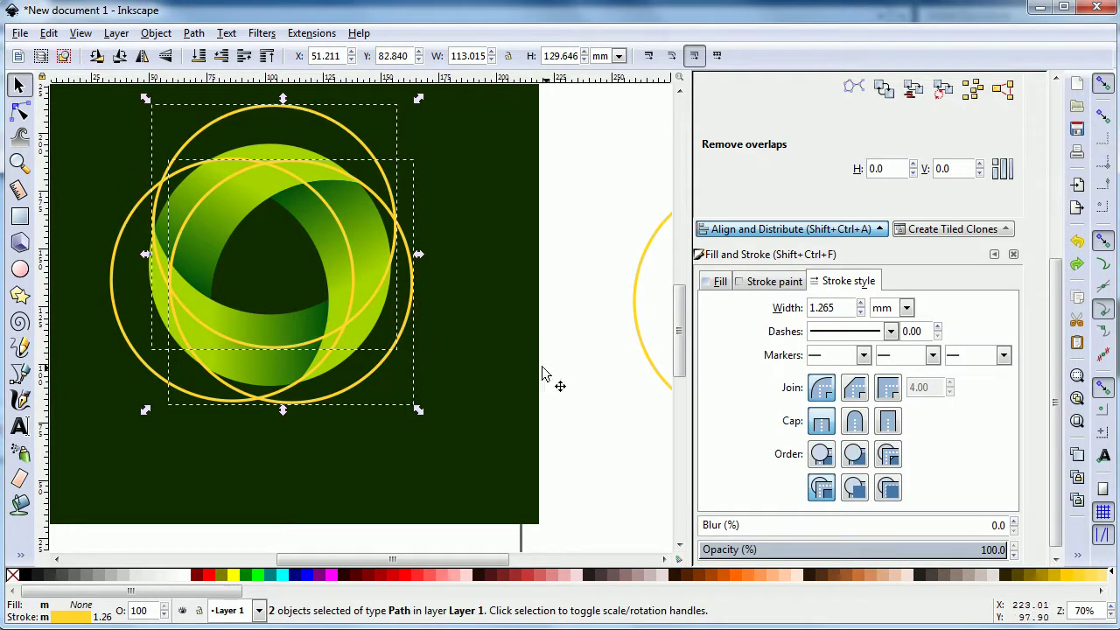
shift+click(343, 237)
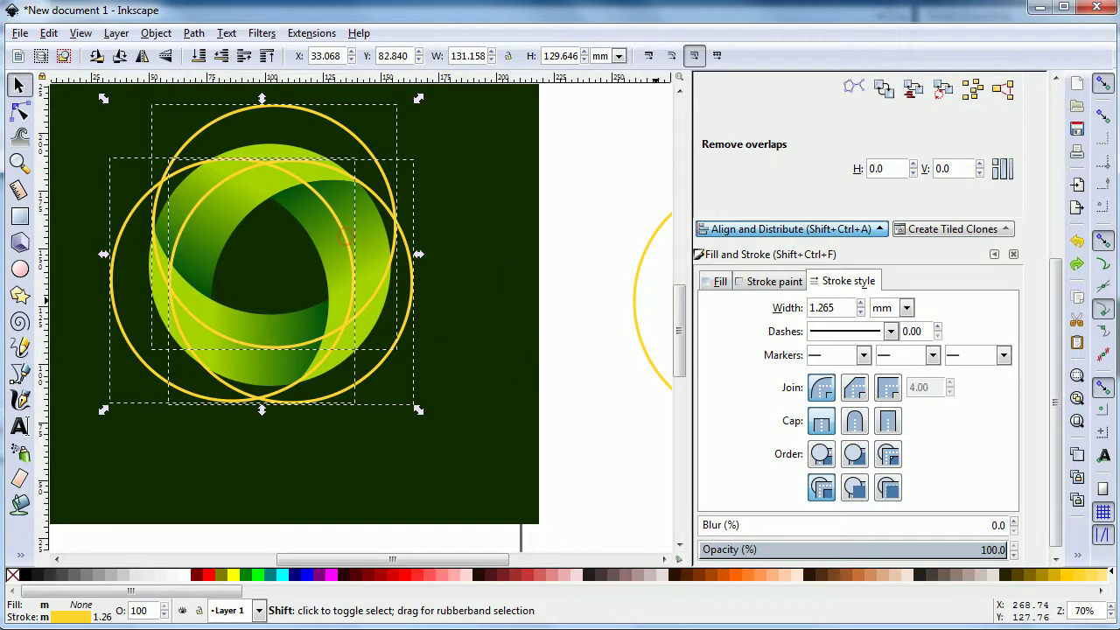
click(621, 388)
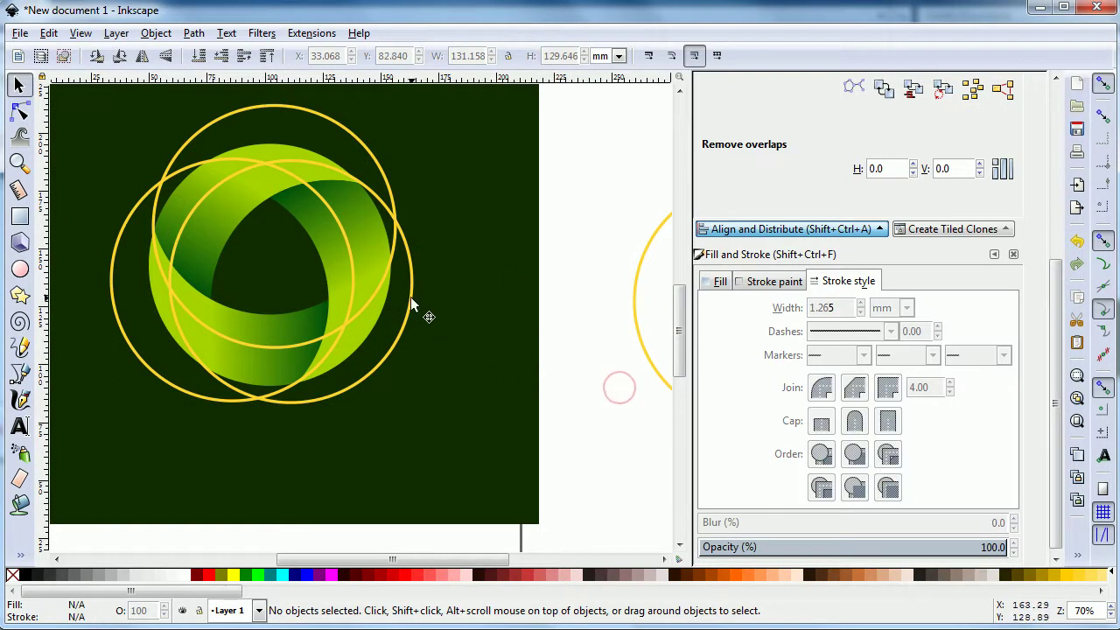
Thin the strokes of the three circles over the logo to 0.365 mm
click(417, 310)
shift+click(342, 236)
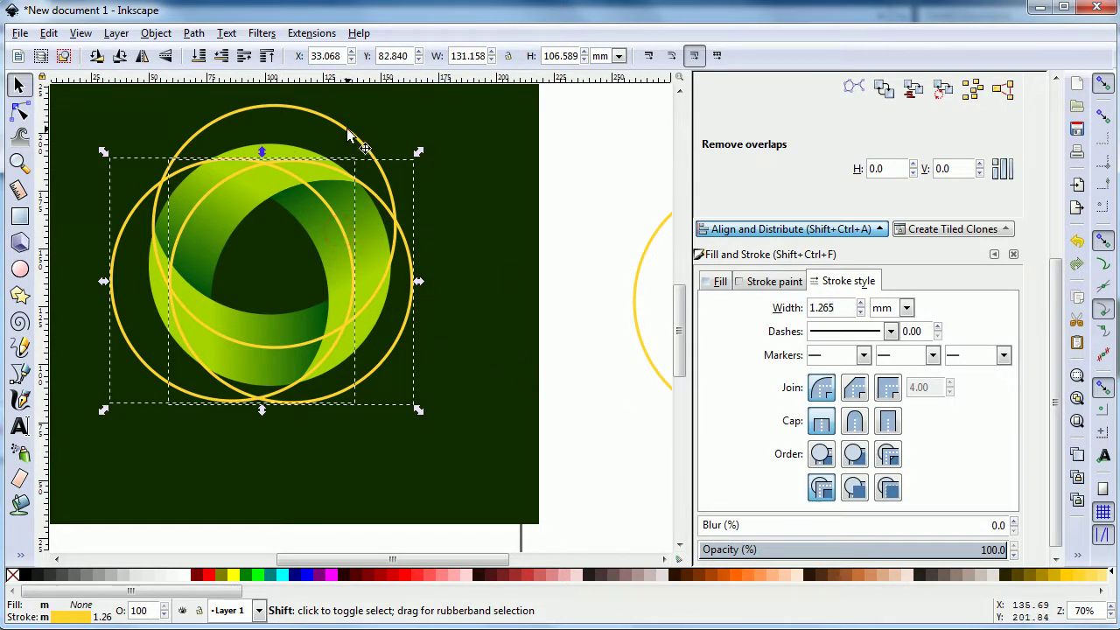
shift+click(347, 134)
click(861, 312)
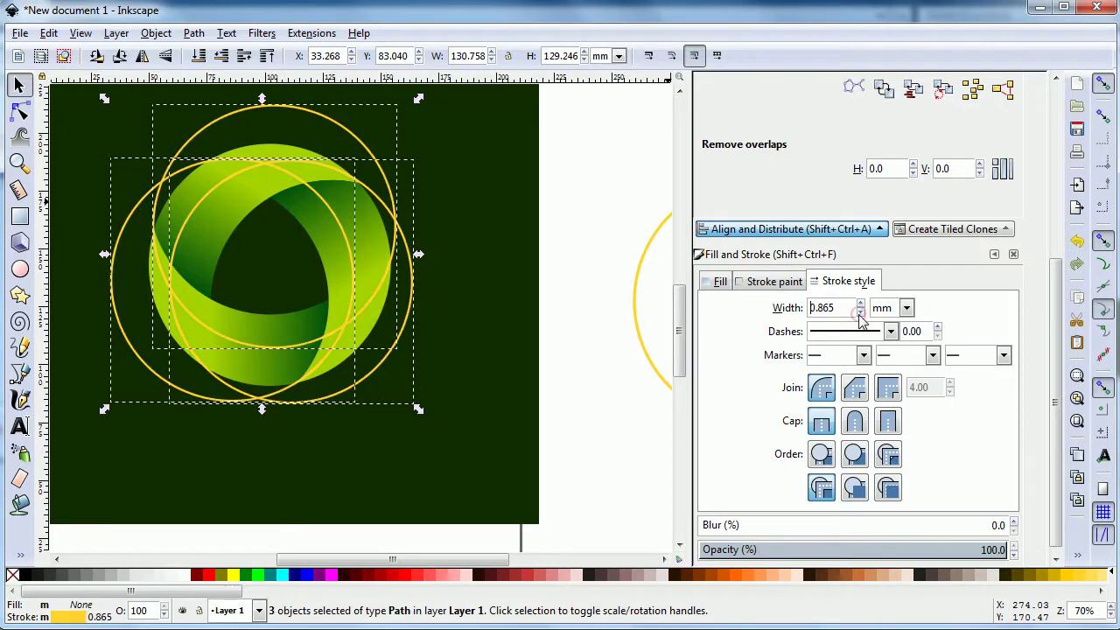
click(569, 392)
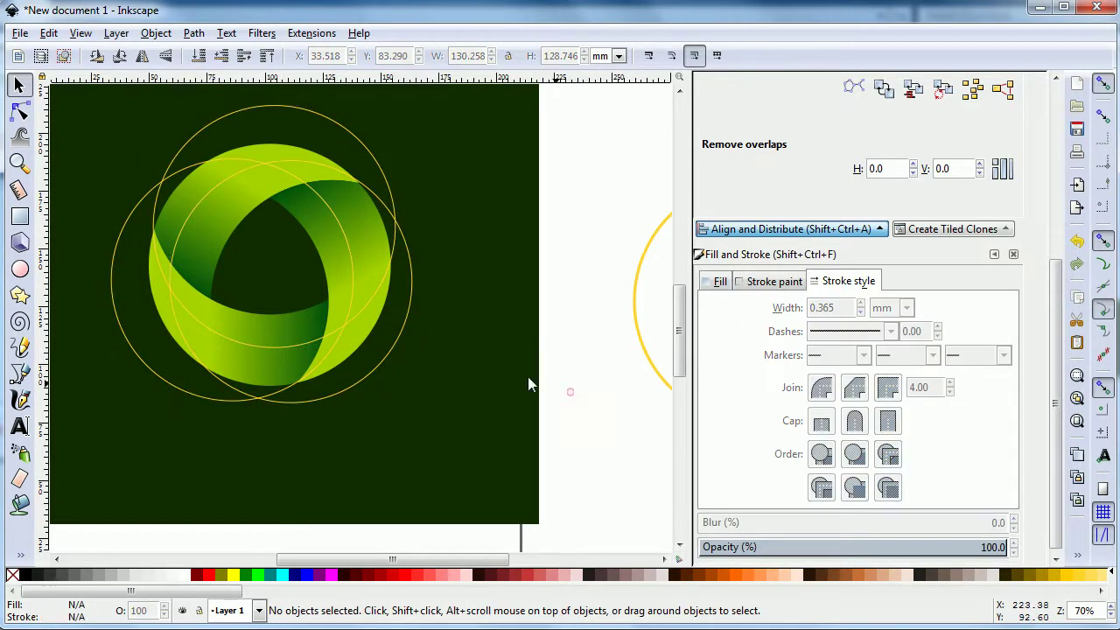
Nudge the lower-right circle over the logo slightly downward
drag(416, 293, 410, 281)
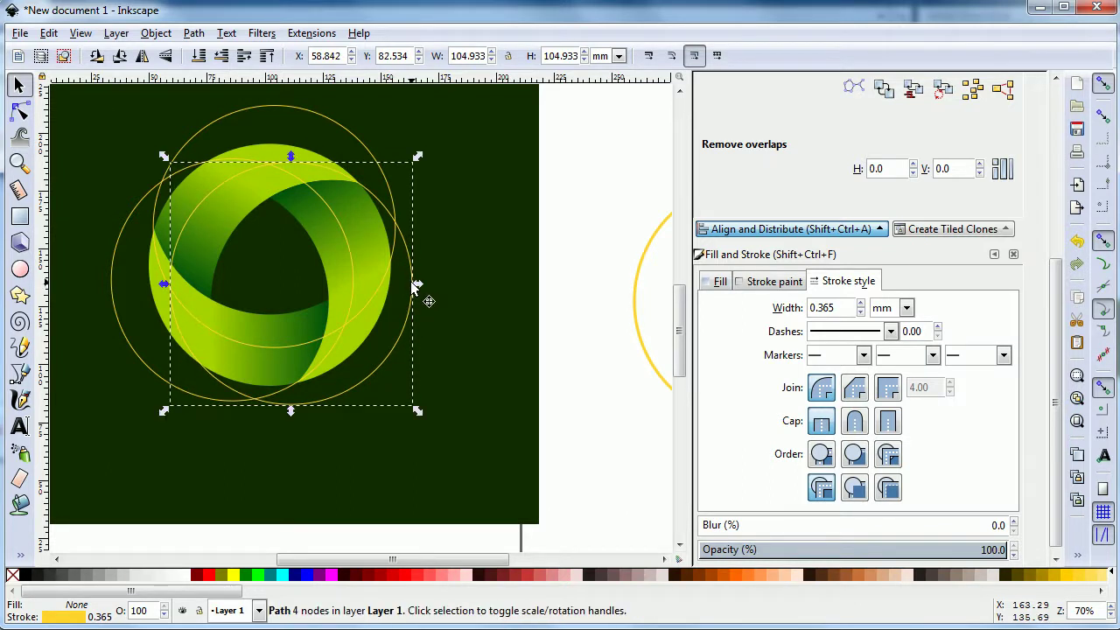
shift+click(255, 347)
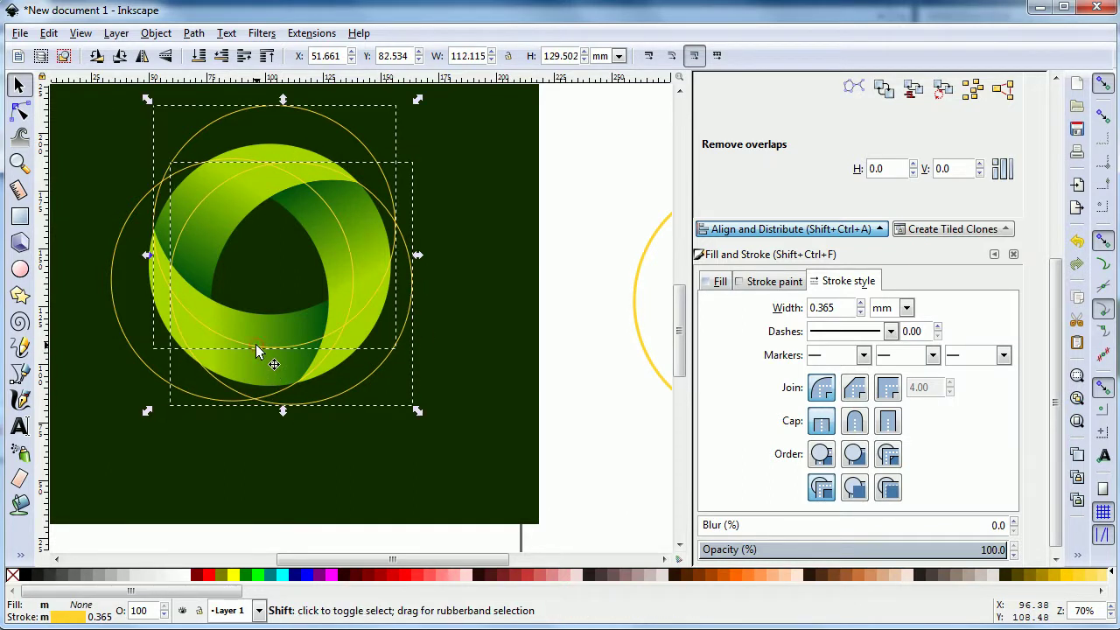
shift+click(140, 358)
click(657, 429)
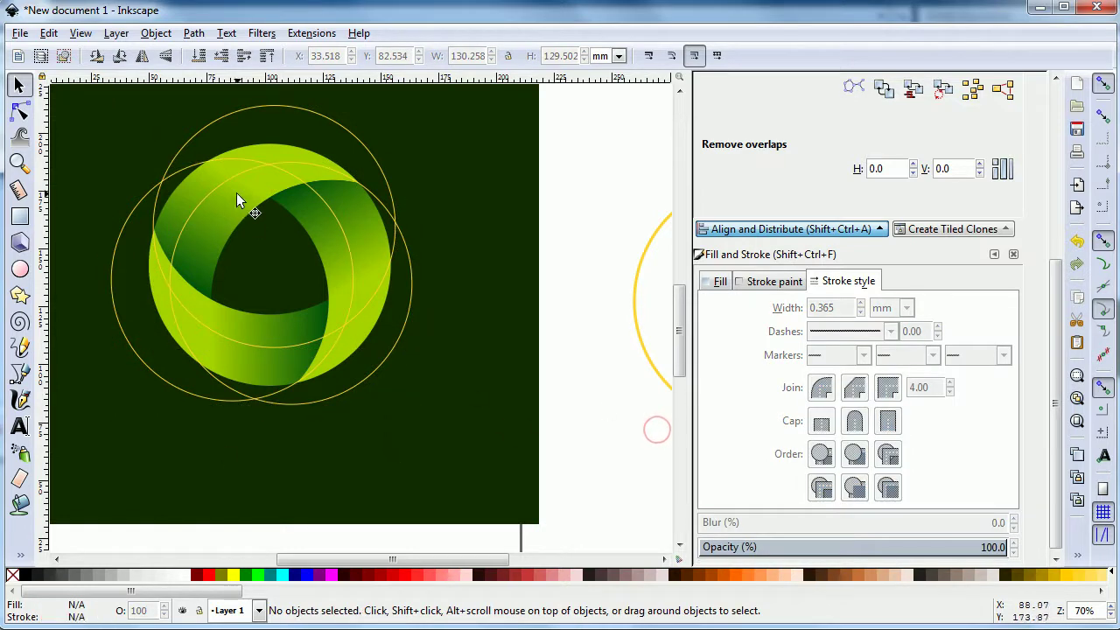
Divide the ring's lower segment with the upper thin circle
click(275, 98)
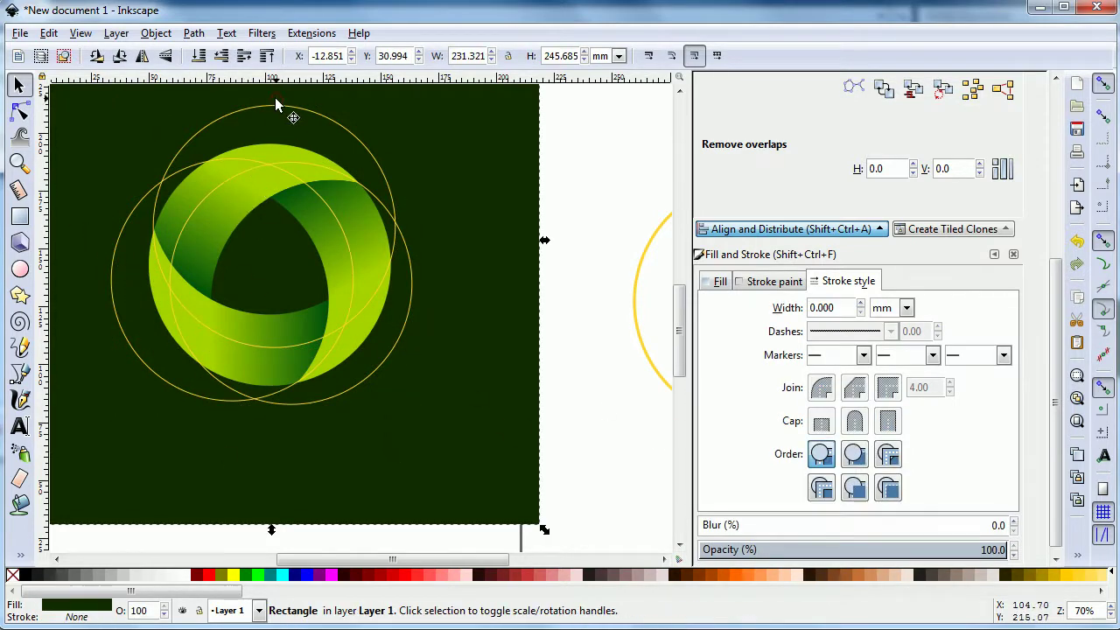
click(227, 339)
shift+click(236, 331)
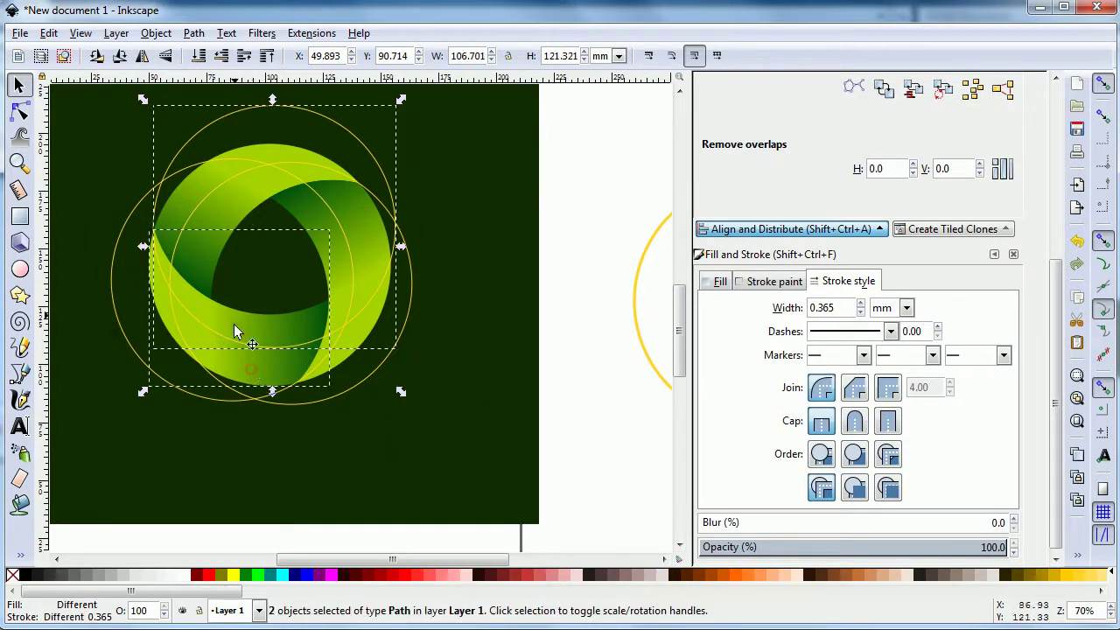
click(193, 33)
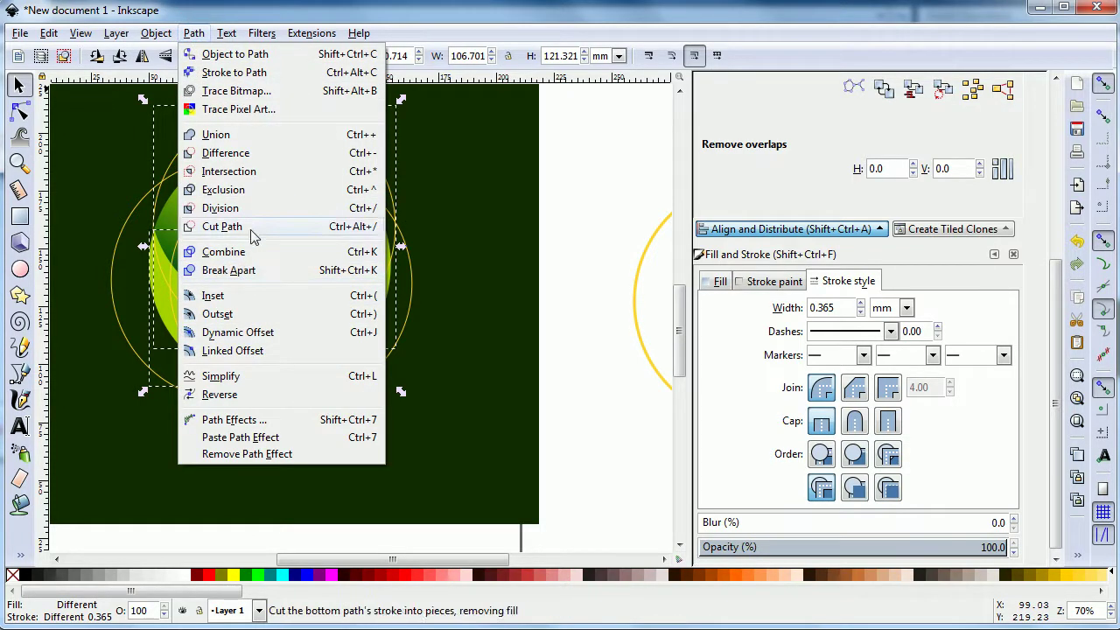
click(222, 226)
Divide the ring's upper-left segment with the lower-right circle and its right segment with the lower-left circle
click(211, 192)
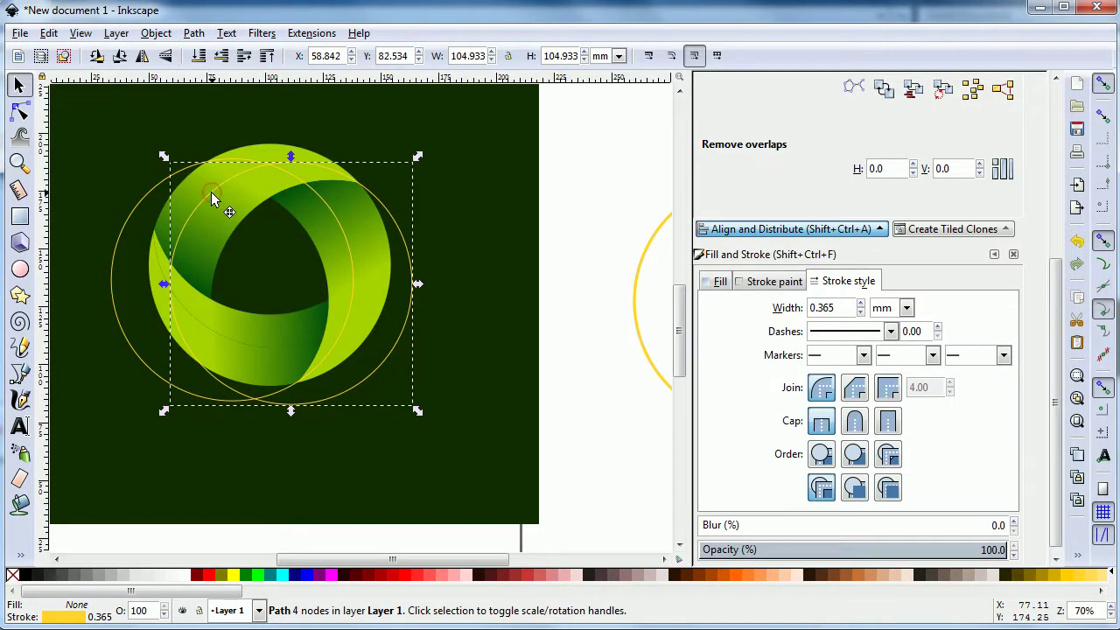
shift+click(234, 221)
click(193, 32)
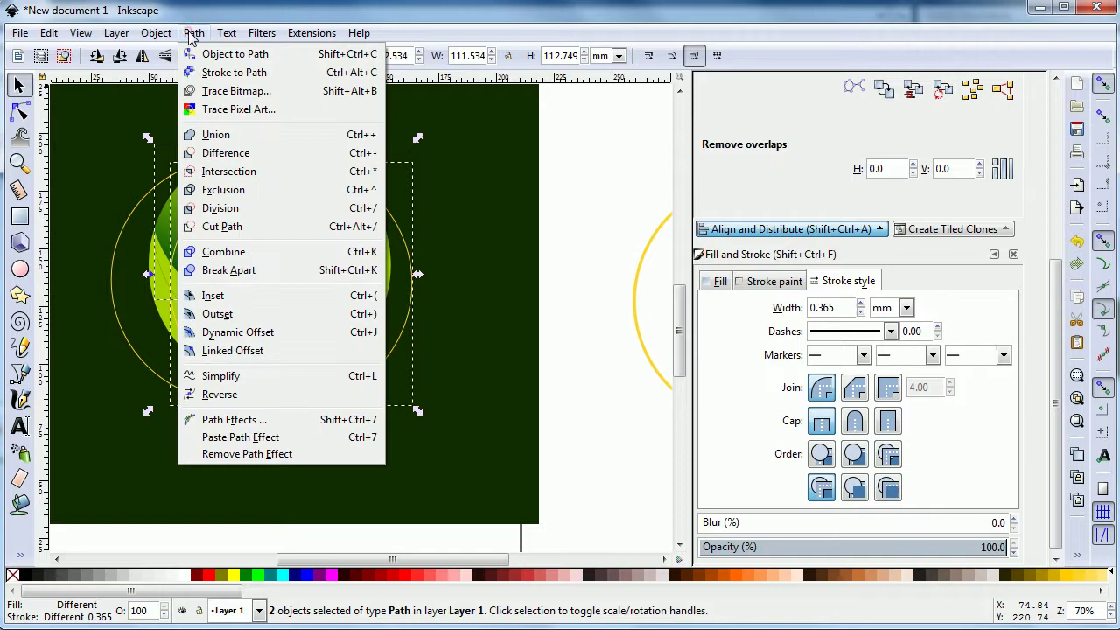
click(220, 208)
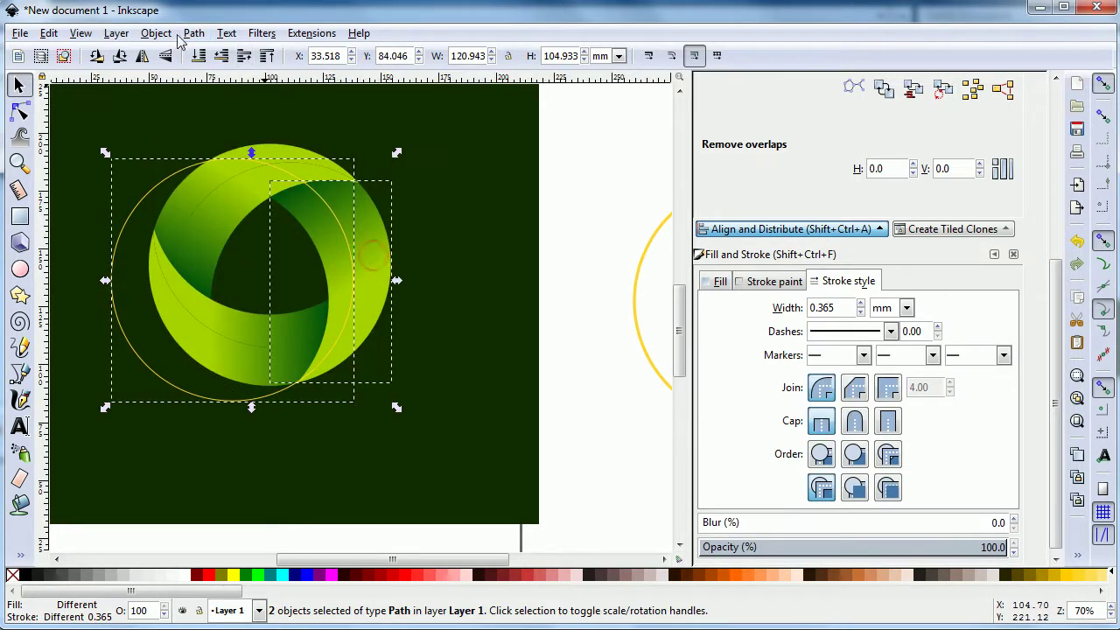
click(192, 34)
click(221, 224)
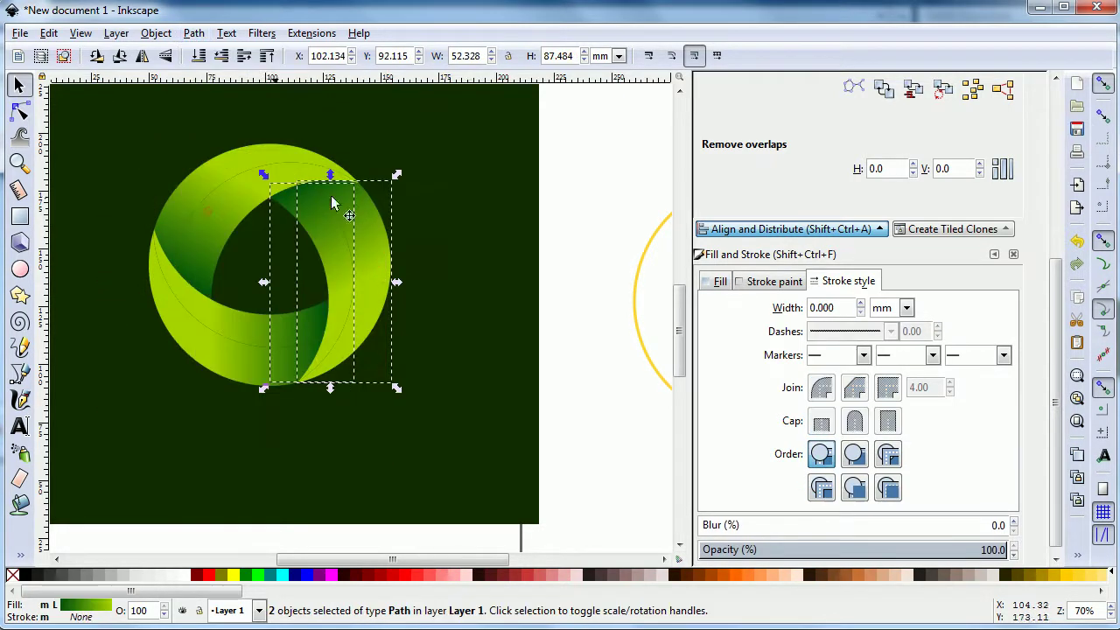
click(537, 316)
Extend the gradient on the inner piece of the upper-left segment so it ends at that piece's upper-right tip
click(21, 216)
click(254, 223)
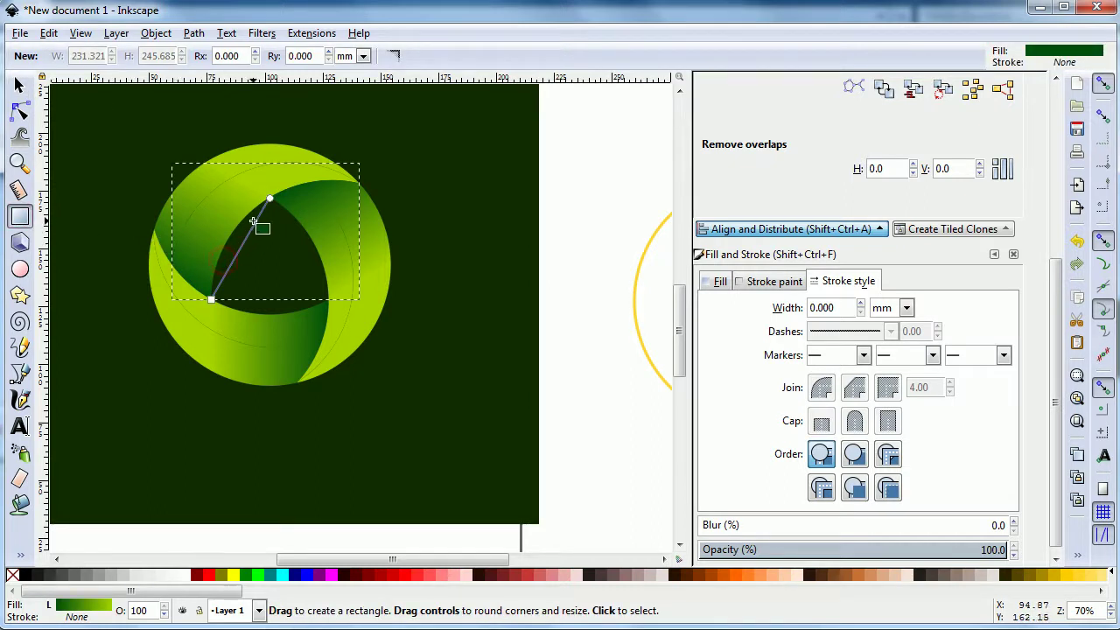
drag(270, 199, 356, 179)
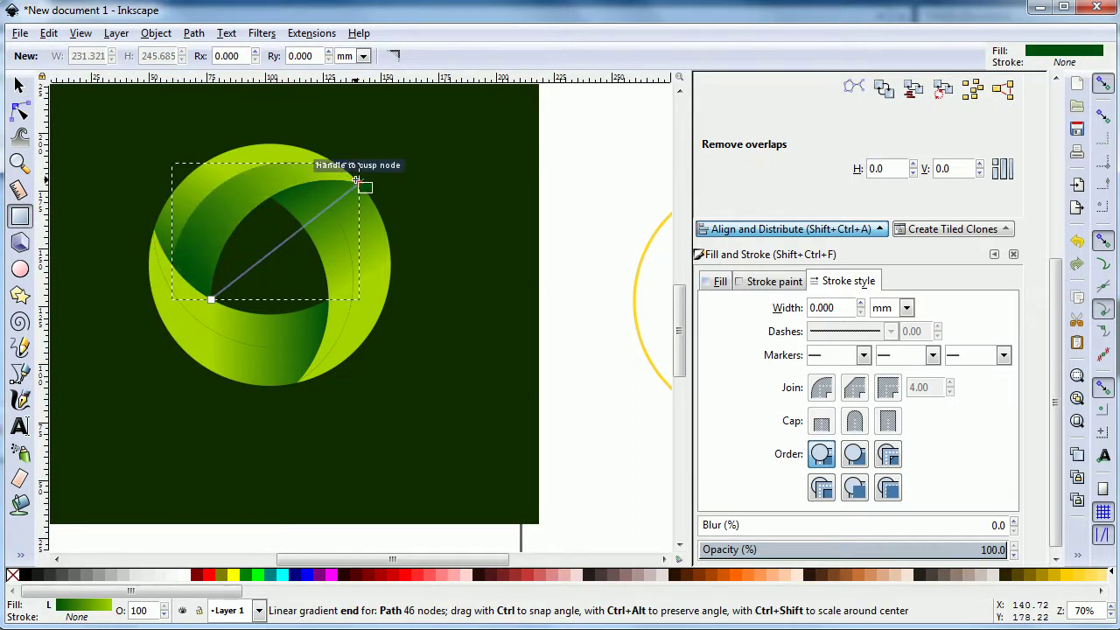
click(357, 181)
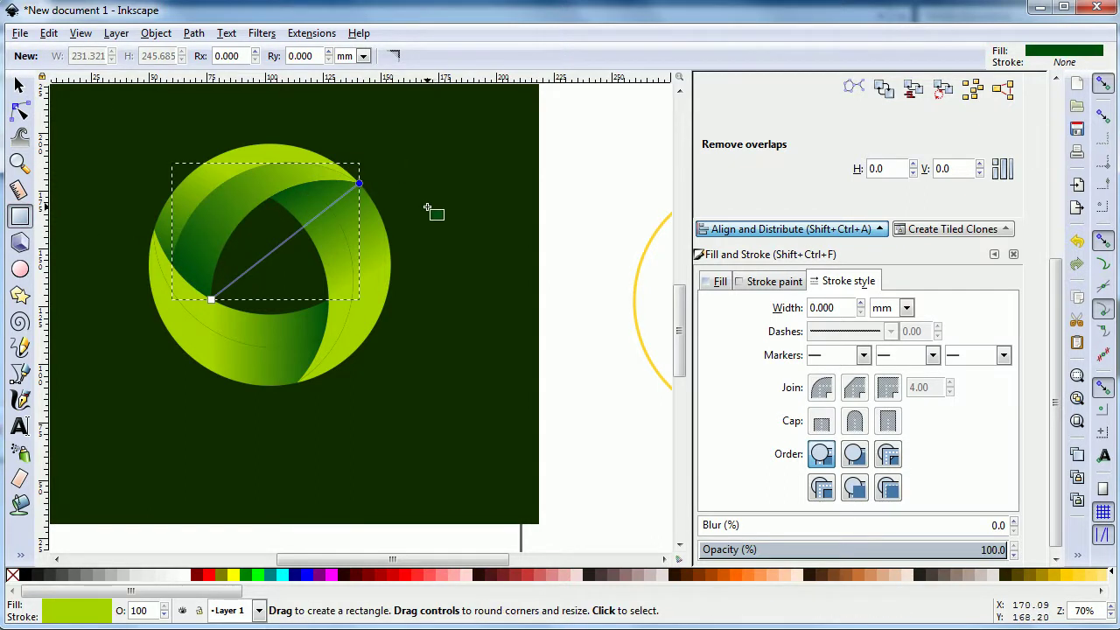
Extend the gradients on the inner pieces of the right and lower segments toward their lower and upper-left tips respectively
drag(270, 199, 302, 378)
click(296, 322)
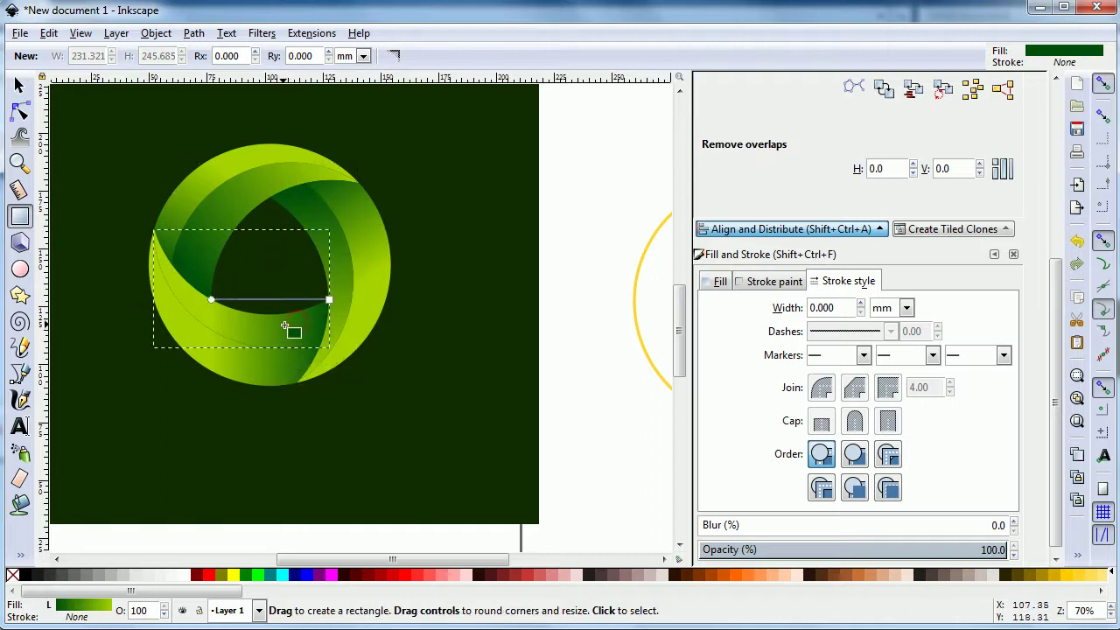
drag(213, 300, 178, 255)
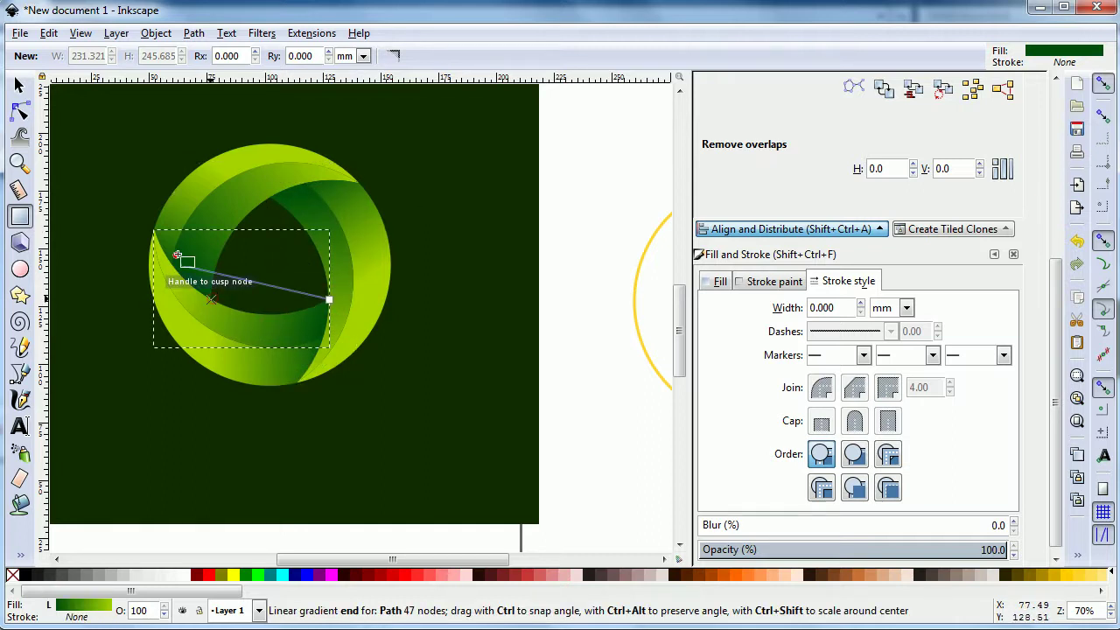
click(600, 322)
Duplicate all six pieces of the ring logo, leaving the copies directly over the originals
key(minus)
key(s)
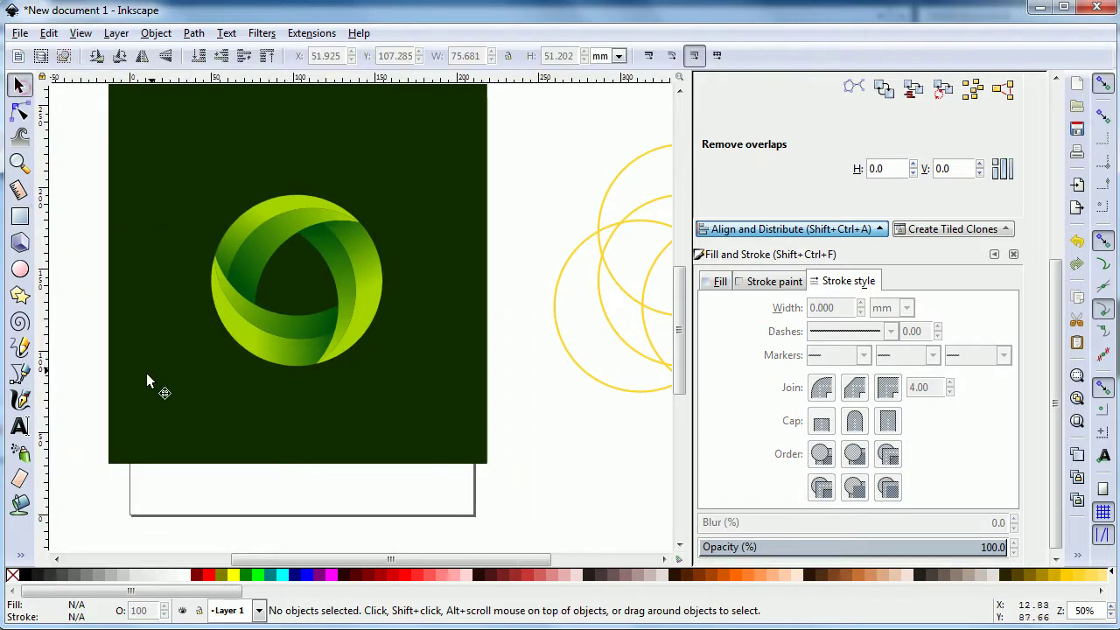
drag(88, 416, 418, 173)
right_click(359, 287)
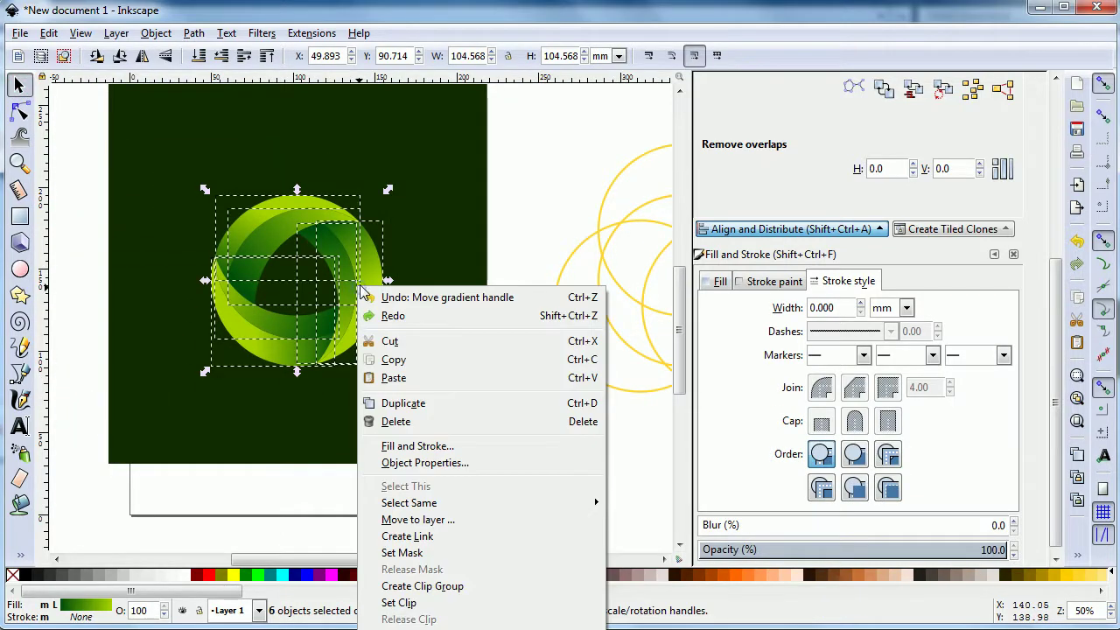
click(412, 399)
drag(350, 335, 350, 296)
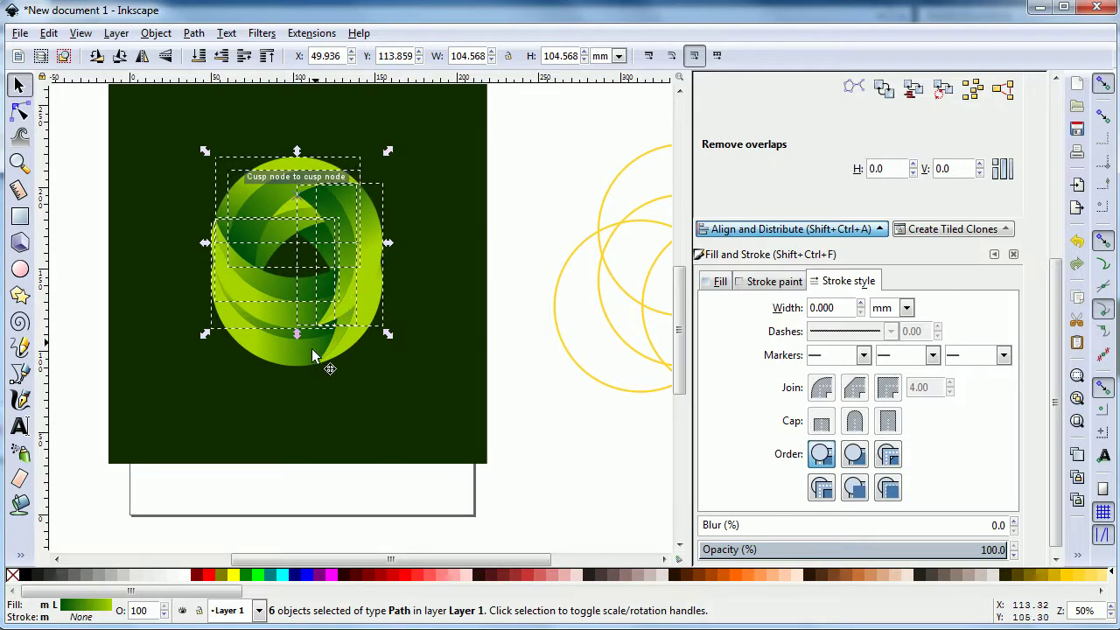
key(ctrl+z)
Move all the ring pieces, including the duplicates, up and slightly left on the dark green background and group them
click(87, 398)
drag(93, 393, 472, 117)
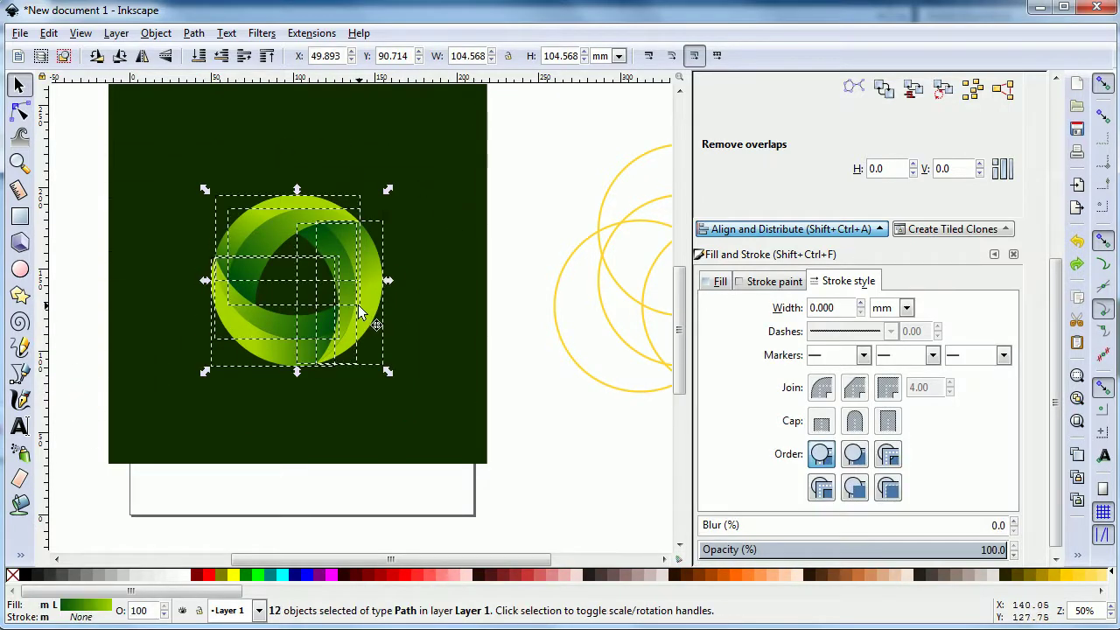
drag(358, 311, 346, 236)
scroll(664, 358, up, 3)
right_click(337, 302)
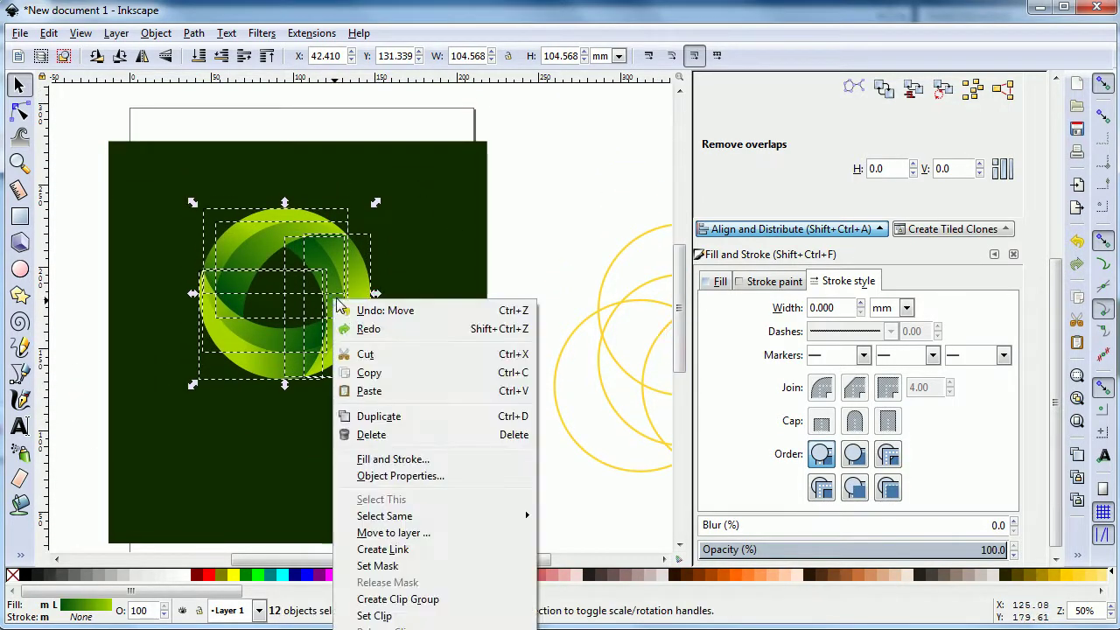
click(312, 358)
scroll(595, 368, up, 2)
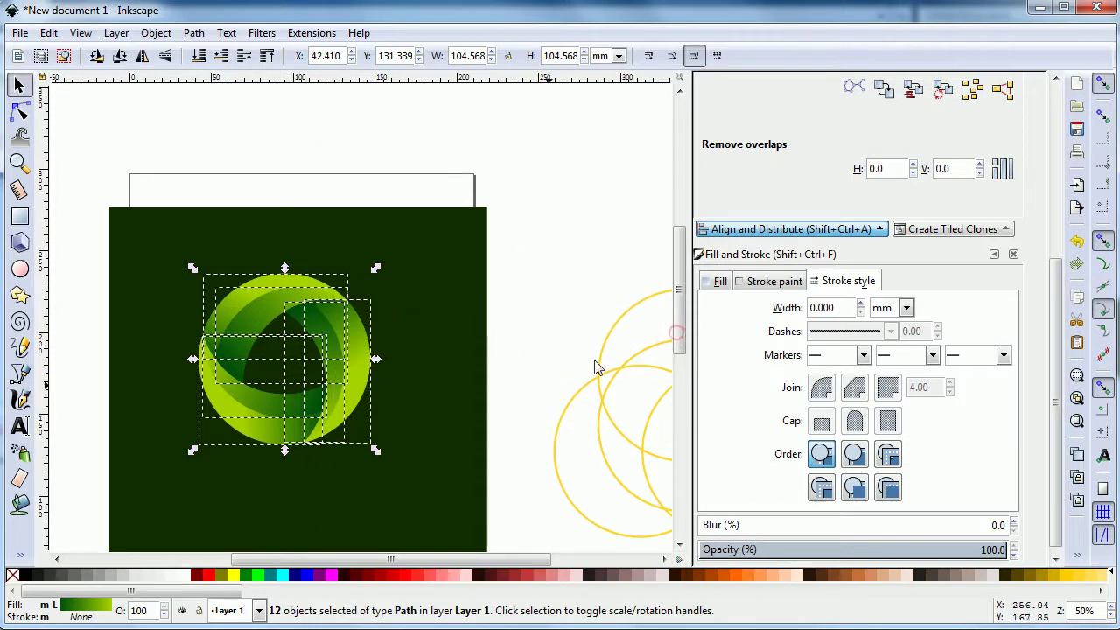
right_click(315, 429)
click(317, 415)
Move the grouped ring down toward the middle of the background and rotate it clockwise by about 25 degrees
drag(330, 413, 331, 450)
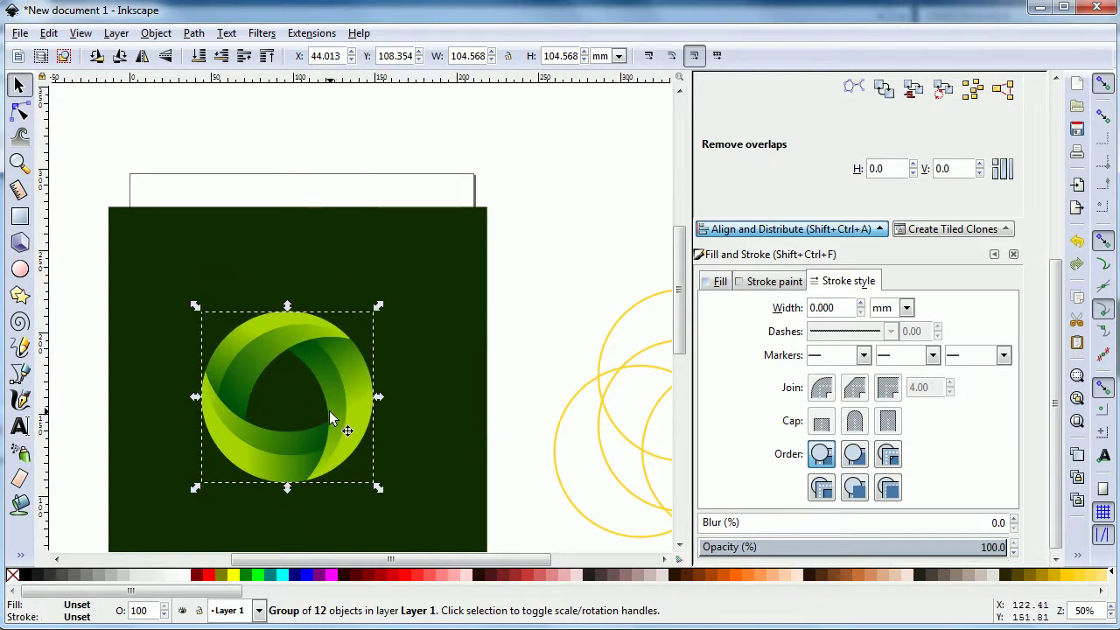
drag(376, 306, 409, 353)
scroll(131, 376, down, 2)
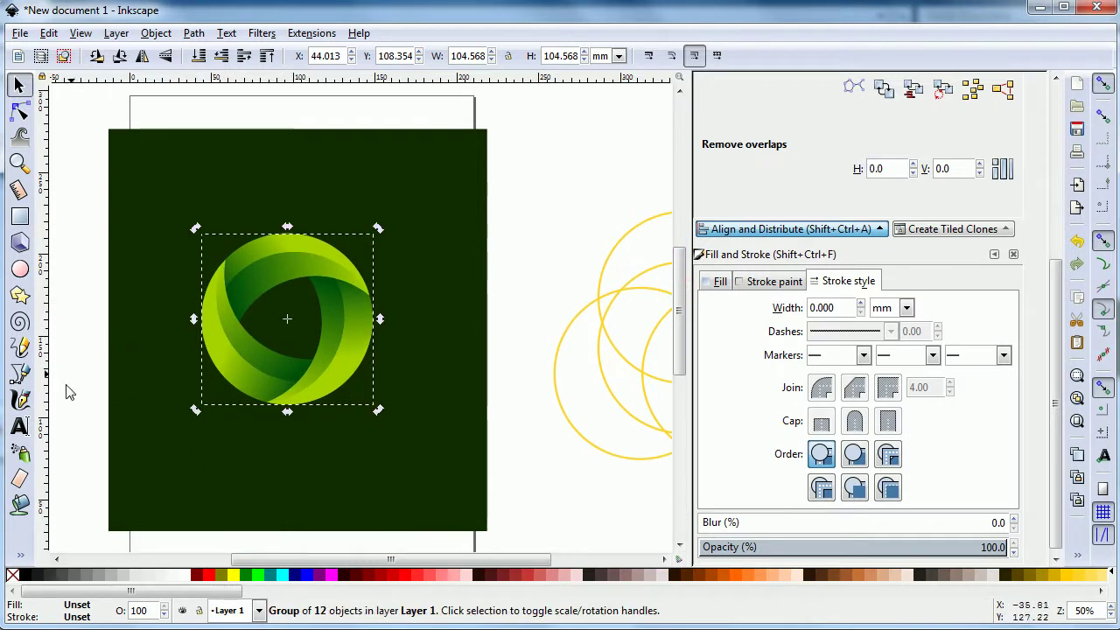
Add the text "Inkscape Logo" below the ring and fill it white
click(22, 425)
click(200, 459)
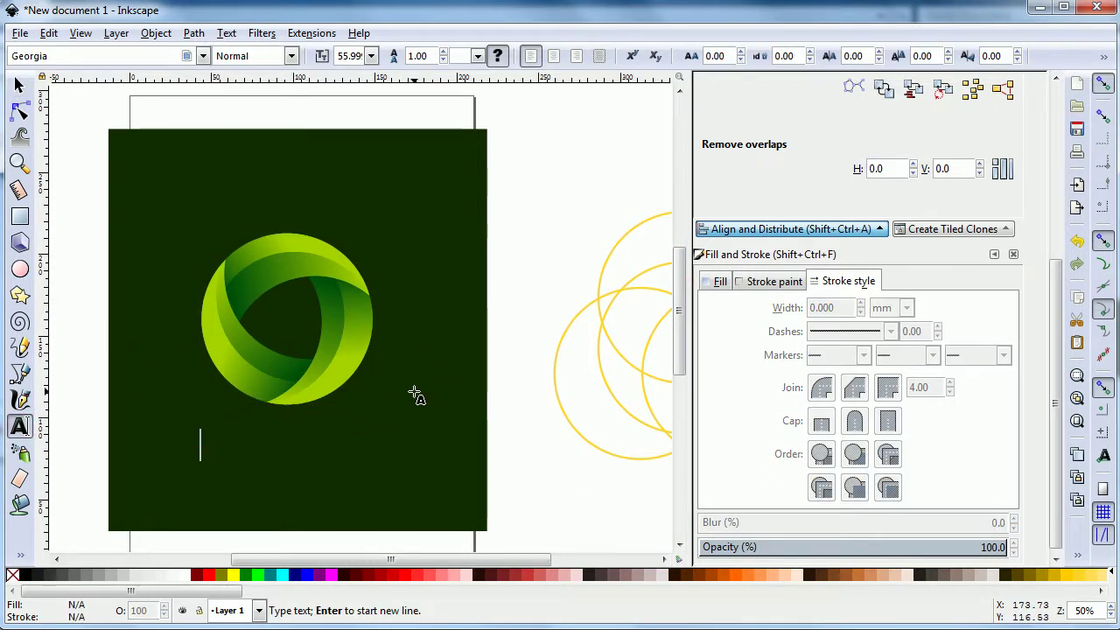
text(Inkscape)
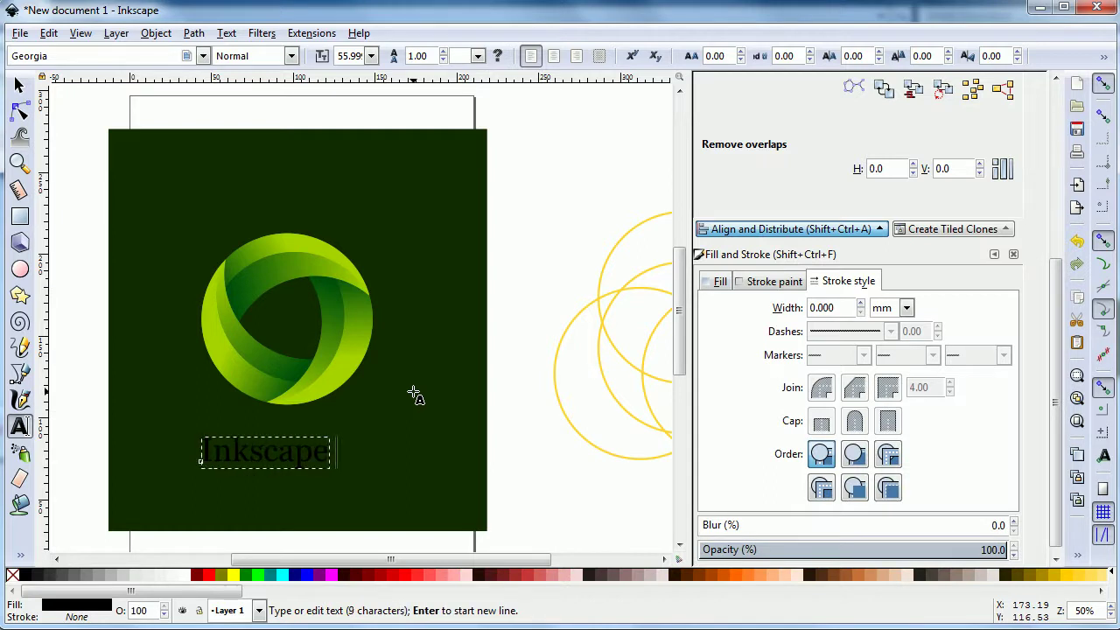
text( Lgo)
key(BackSpace)
key(BackSpace)
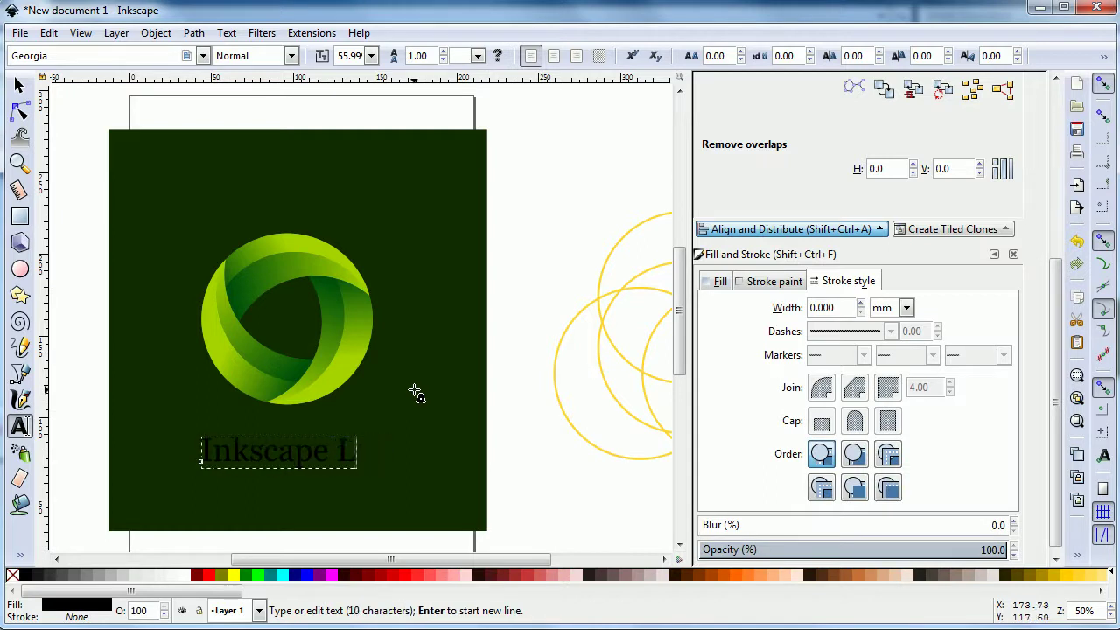
text(ogo)
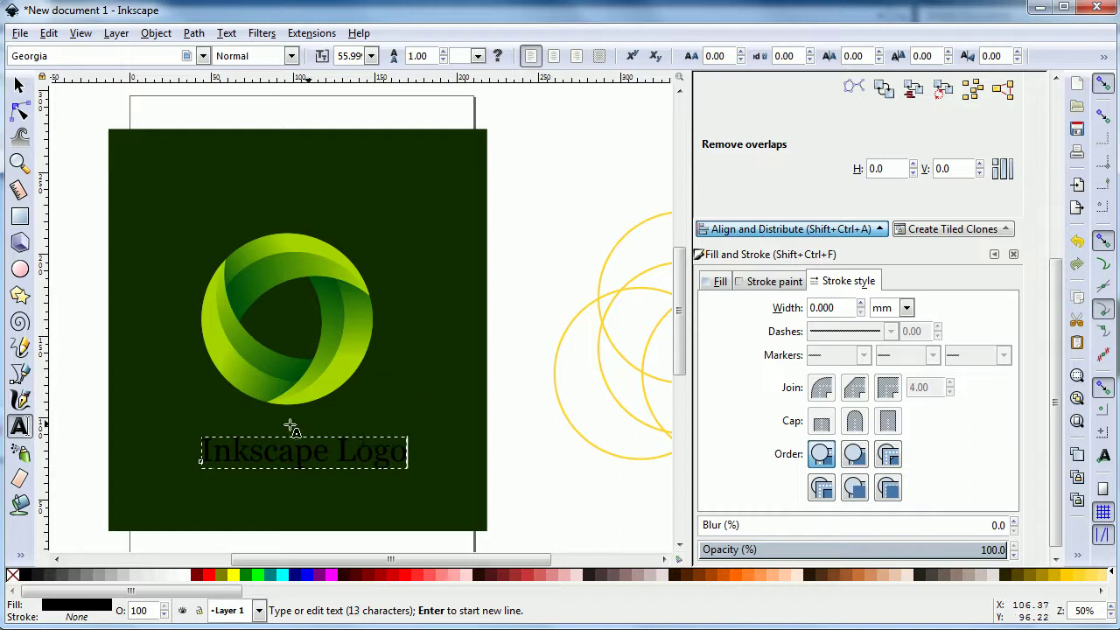
click(181, 575)
Move the text up to just beneath the ring and shrink it to about 117 mm wide
click(19, 85)
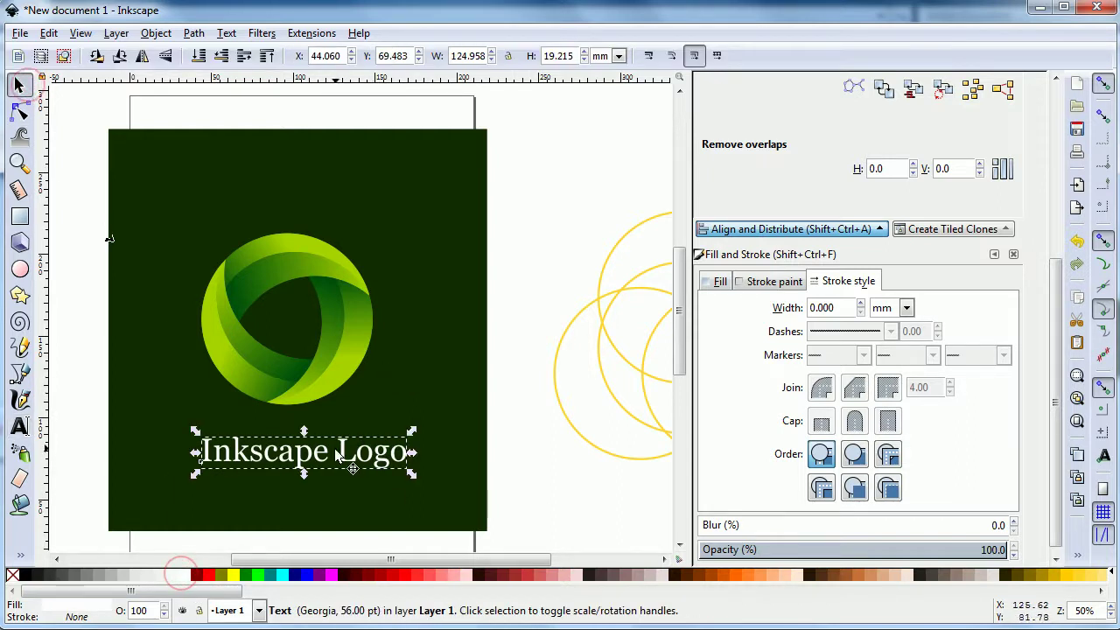
drag(340, 452, 330, 432)
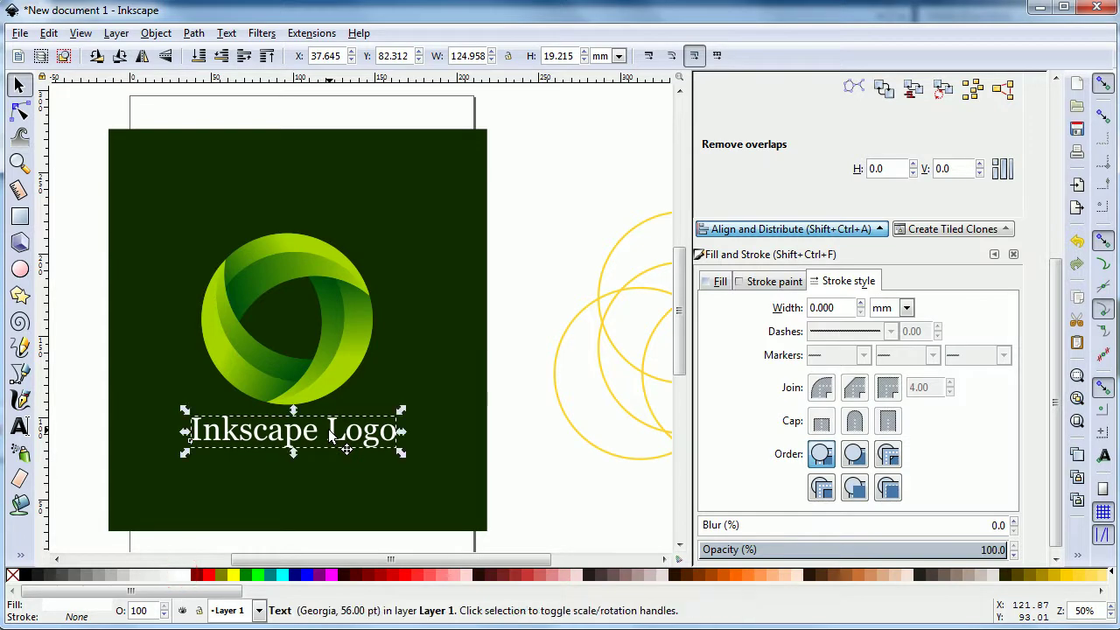
drag(184, 451, 198, 451)
Center the text horizontally beneath the ring logo, aligning it relative to the last selected object
shift+click(293, 386)
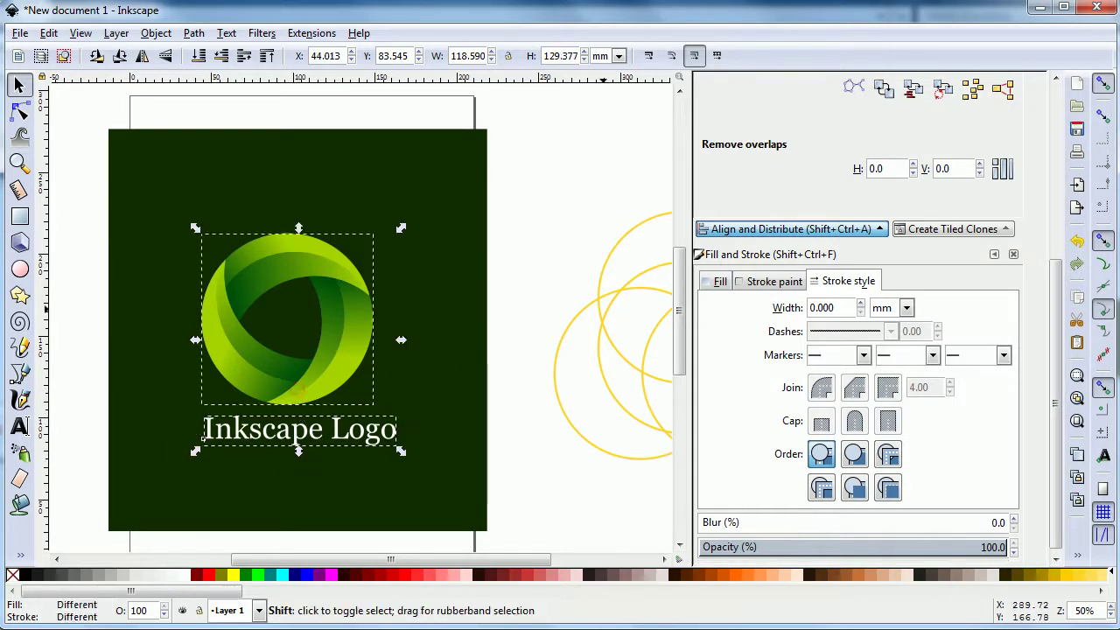
click(792, 229)
click(913, 179)
click(541, 461)
click(289, 429)
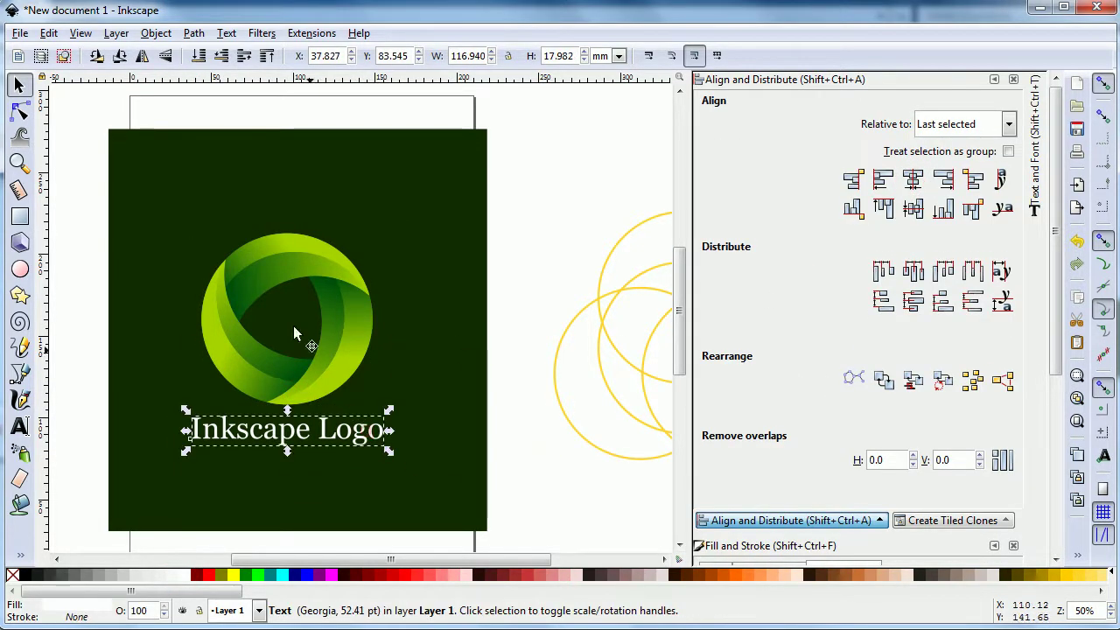
click(81, 344)
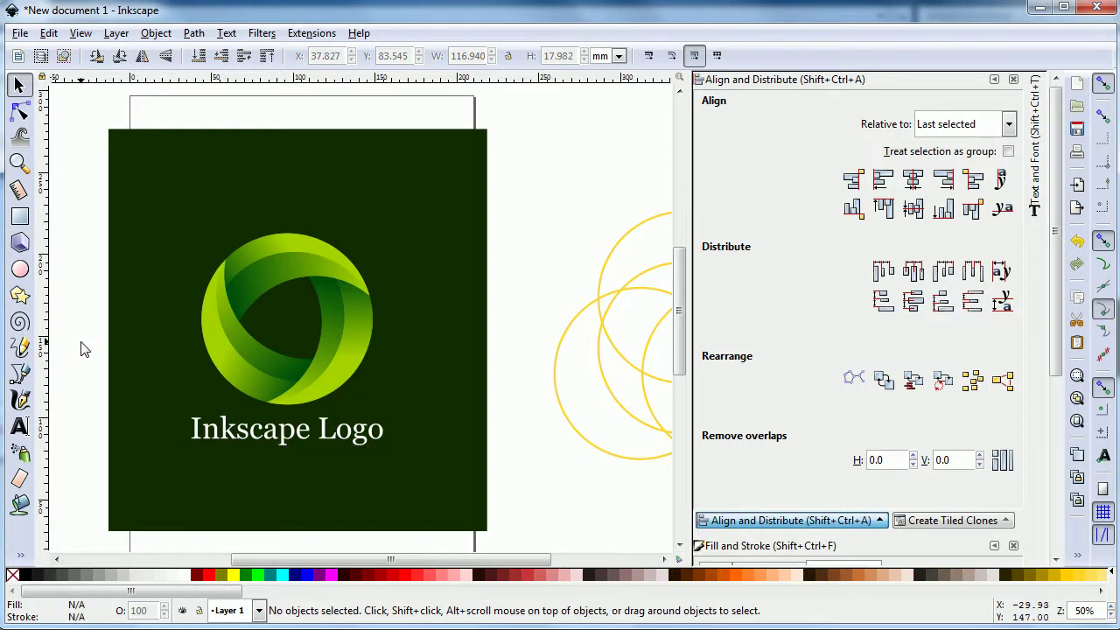